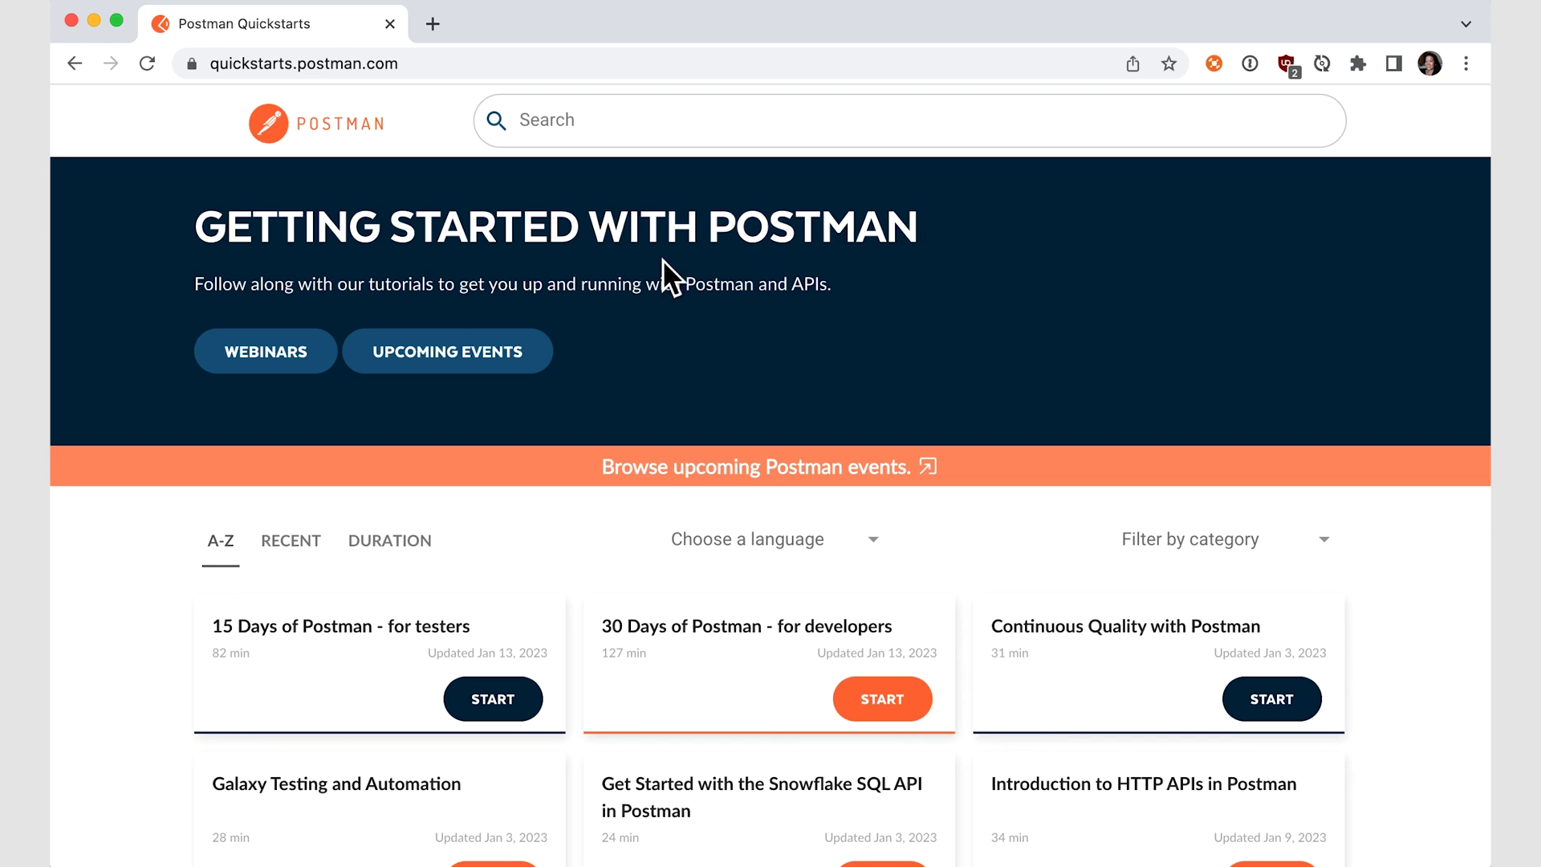
# Step: Check the home page's search box, language filter and category filter without applying any filter
pyautogui.click(599, 135)
pyautogui.click(883, 552)
pyautogui.click(954, 545)
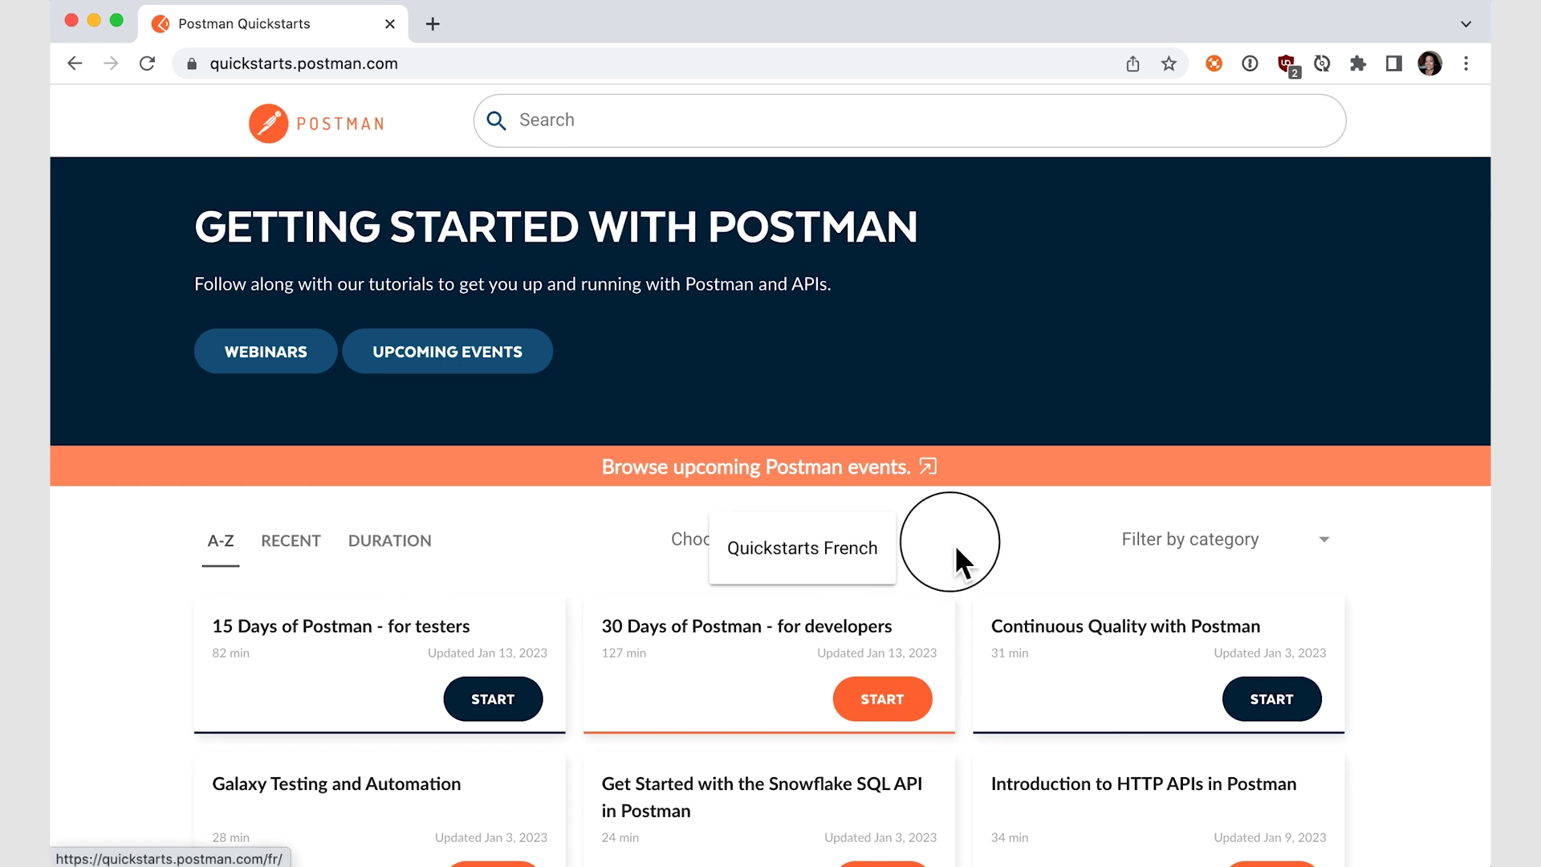
pyautogui.click(1347, 566)
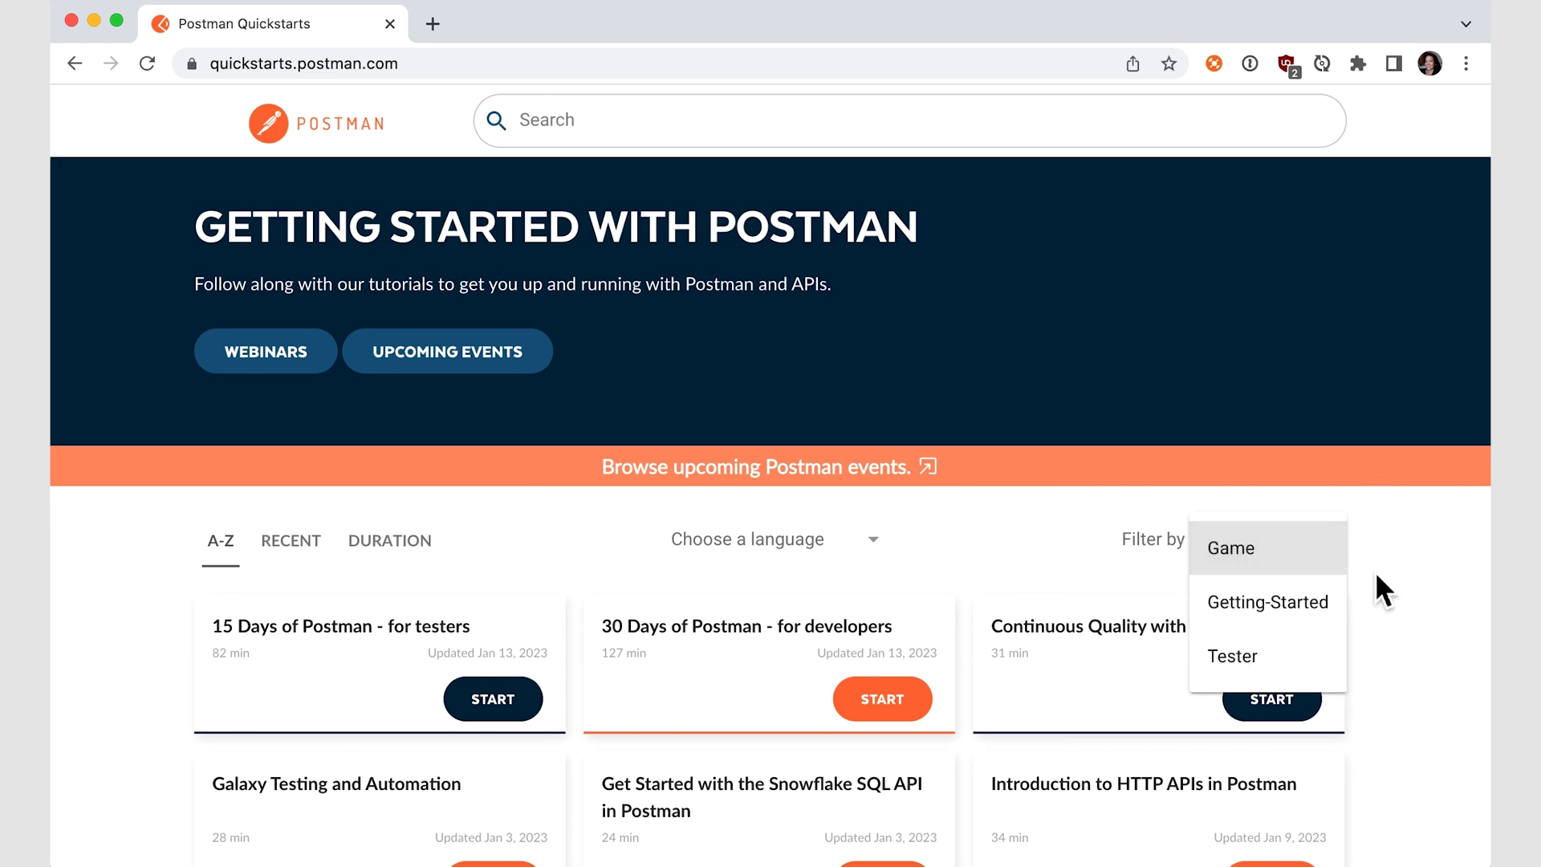
pyautogui.click(1377, 577)
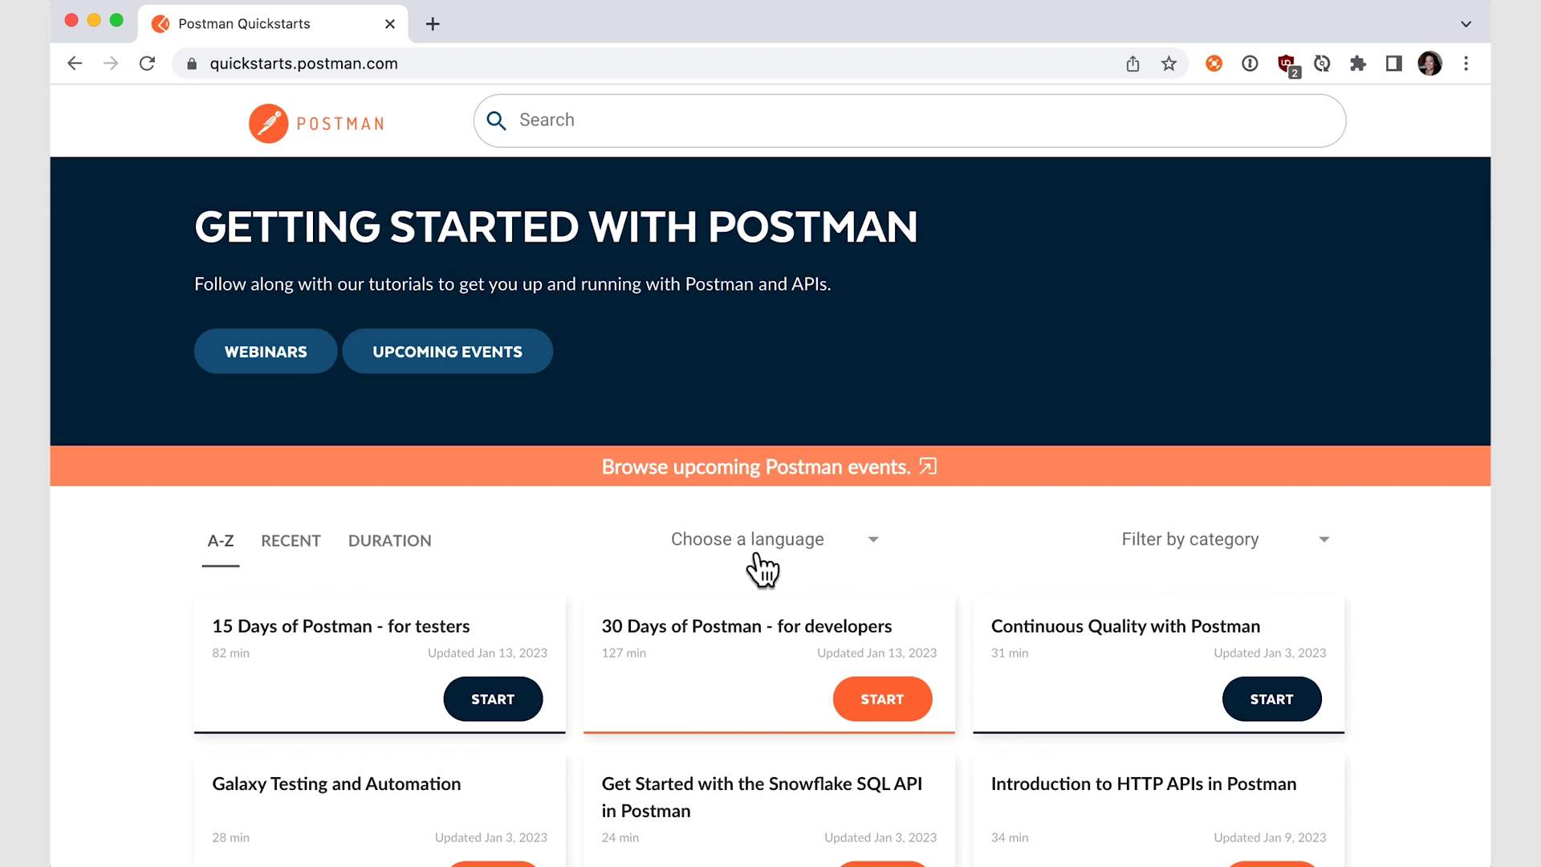
pyautogui.scroll(-1, 124, 631)
pyautogui.scroll(-2, 125, 632)
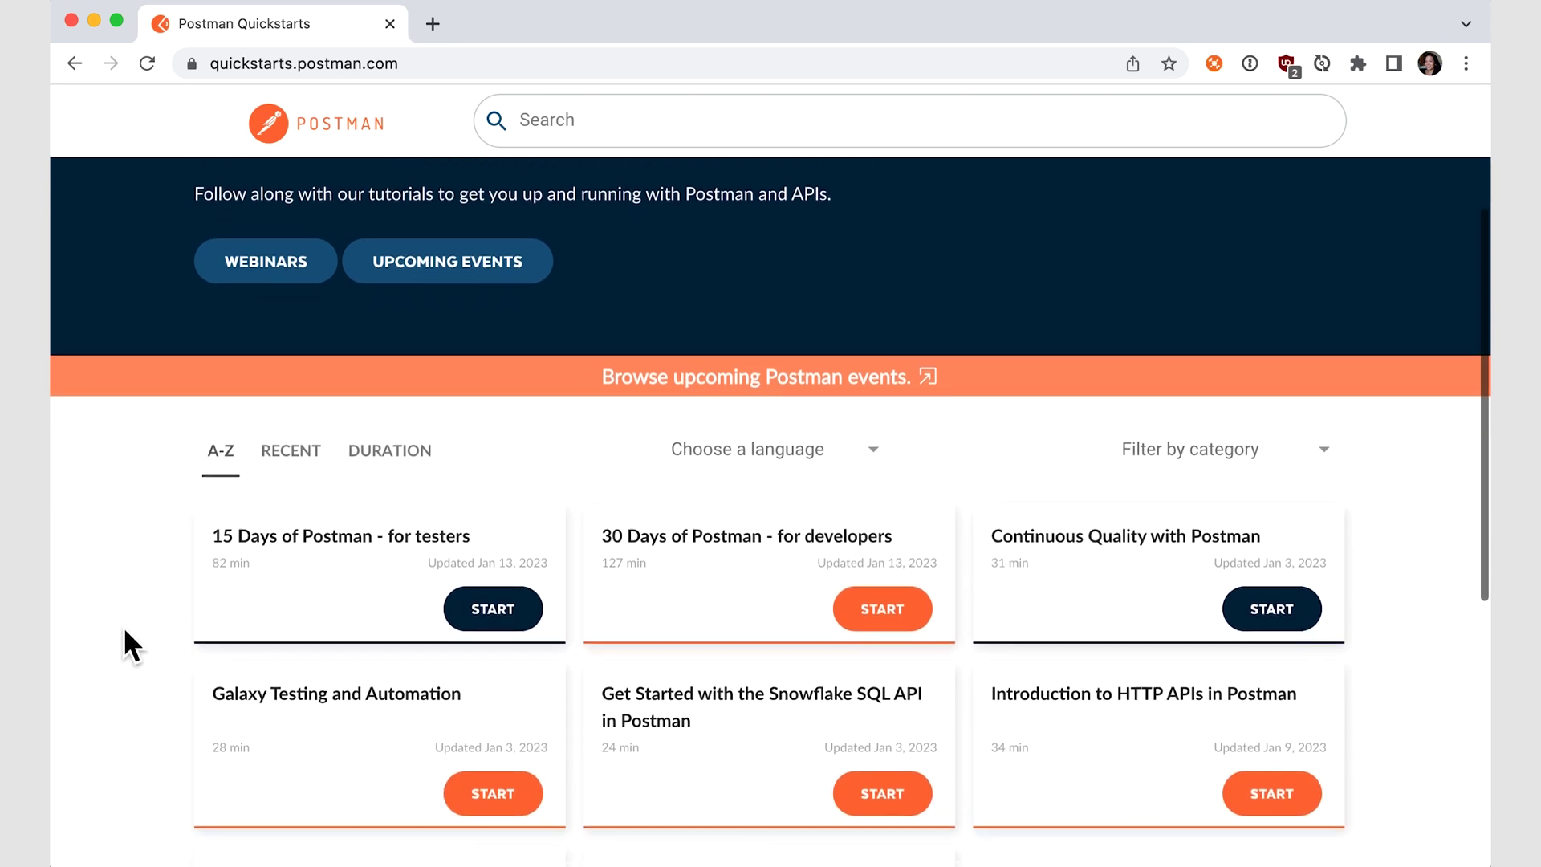
pyautogui.scroll(-2, 124, 631)
pyautogui.scroll(-1, 125, 631)
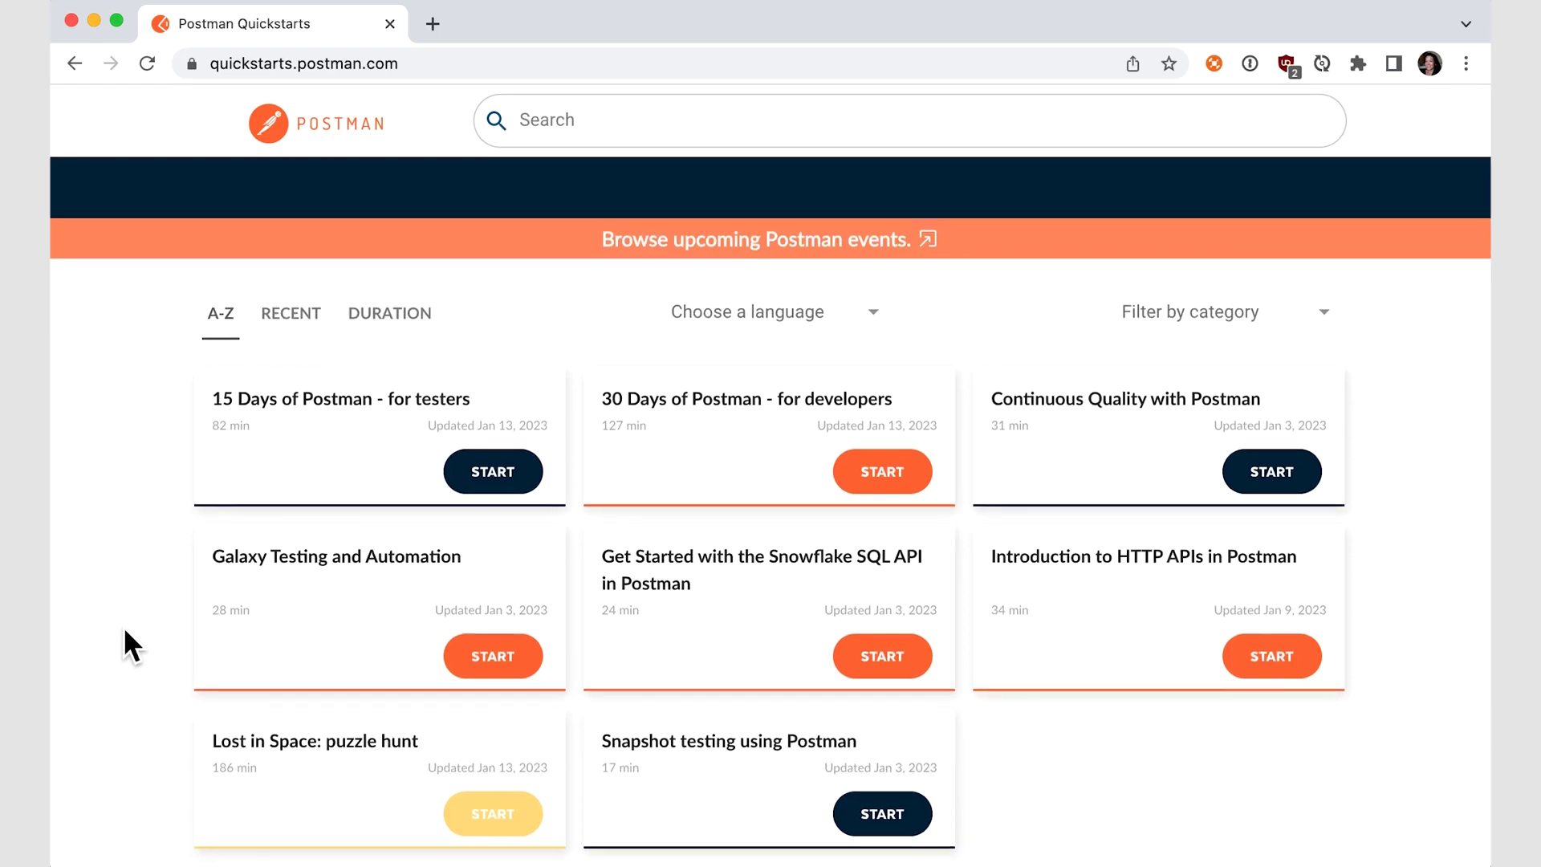
# Step: Open the Introduction to HTTP APIs in Postman tutorial card
pyautogui.click(1102, 607)
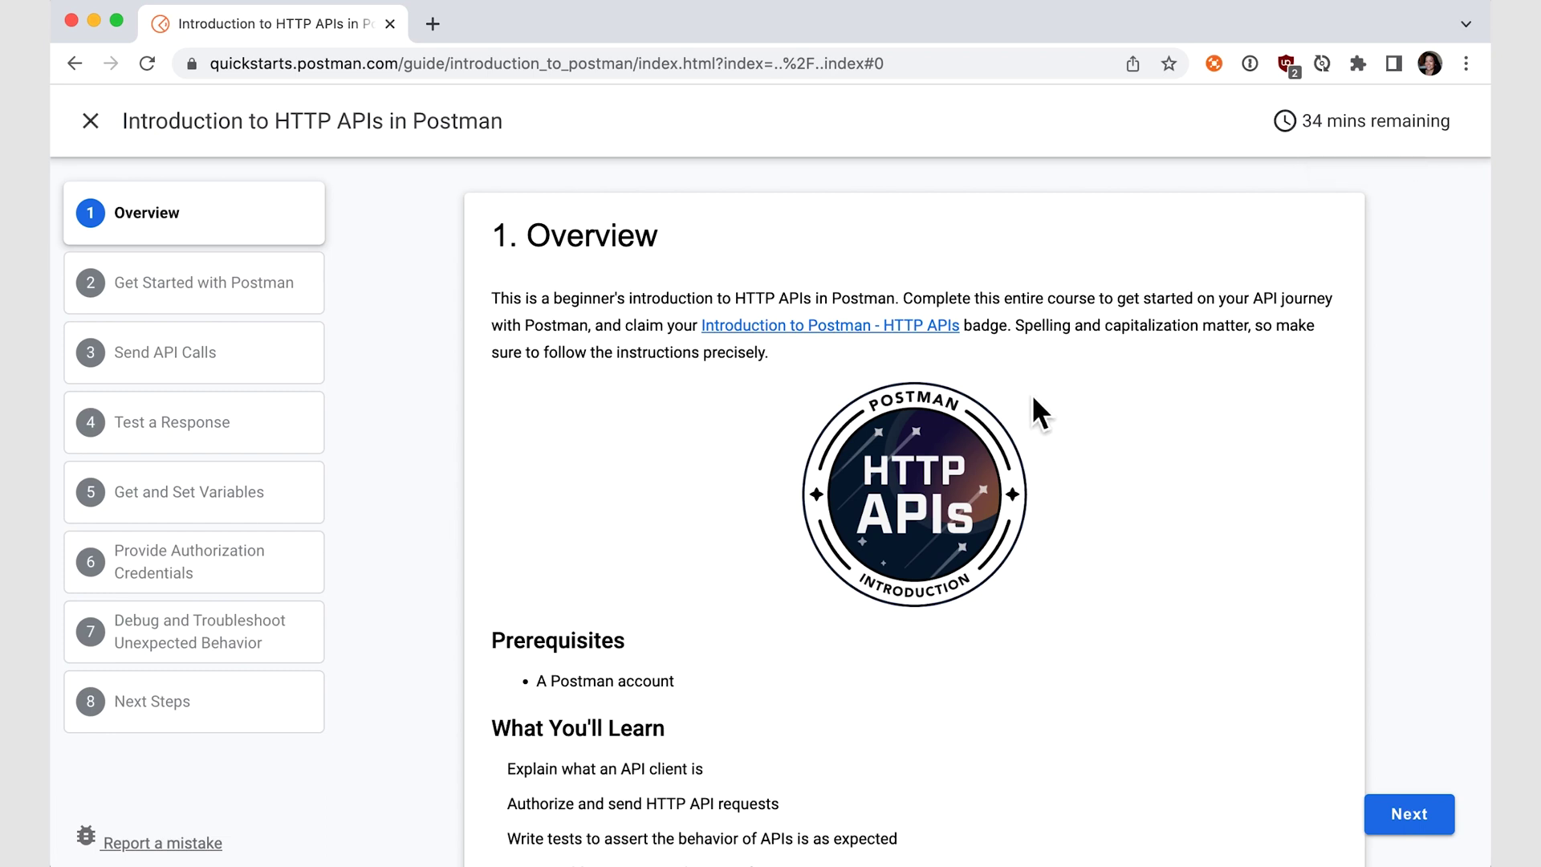
pyautogui.scroll(-1, 1033, 397)
pyautogui.scroll(-1, 1034, 397)
pyautogui.scroll(-1, 1033, 397)
pyautogui.scroll(-1, 1032, 395)
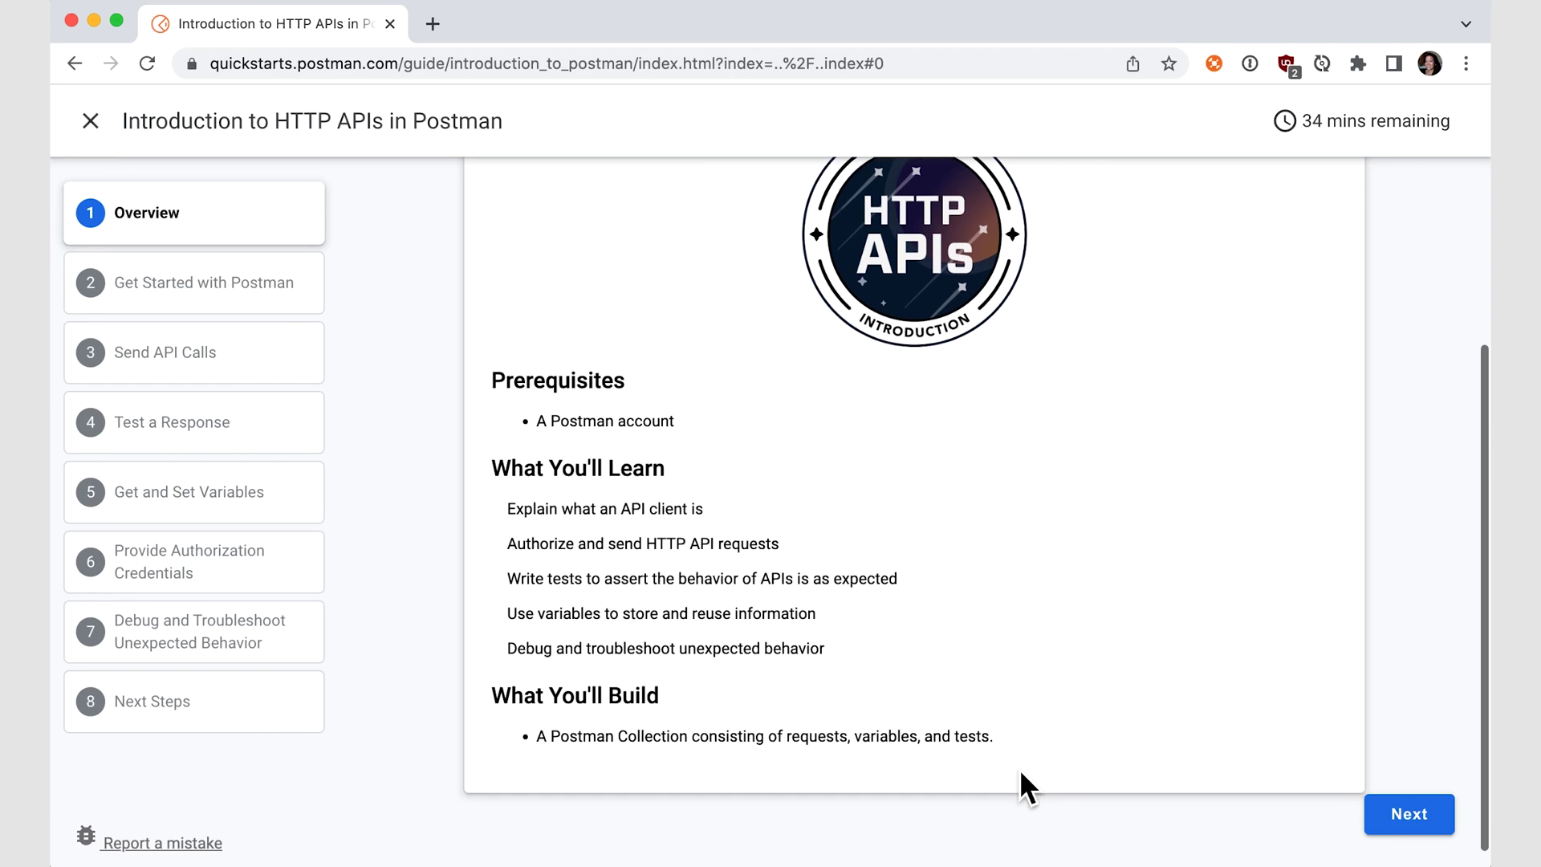
pyautogui.scroll(2, 1020, 772)
pyautogui.scroll(3, 1020, 773)
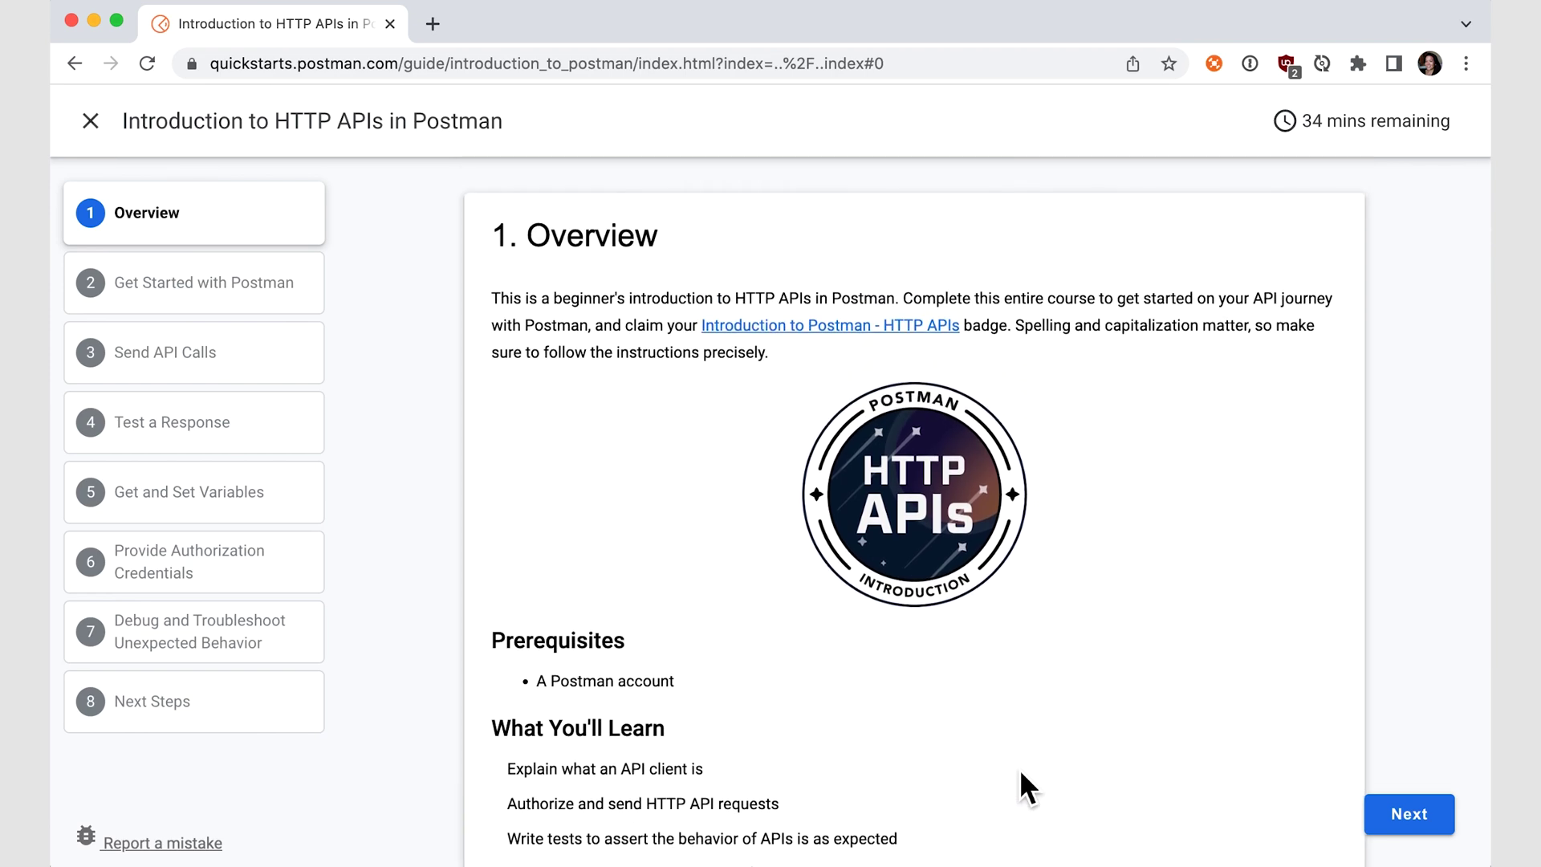
# Step: Go to the Get Started with Postman section of the HTTP APIs tutorial
pyautogui.click(265, 295)
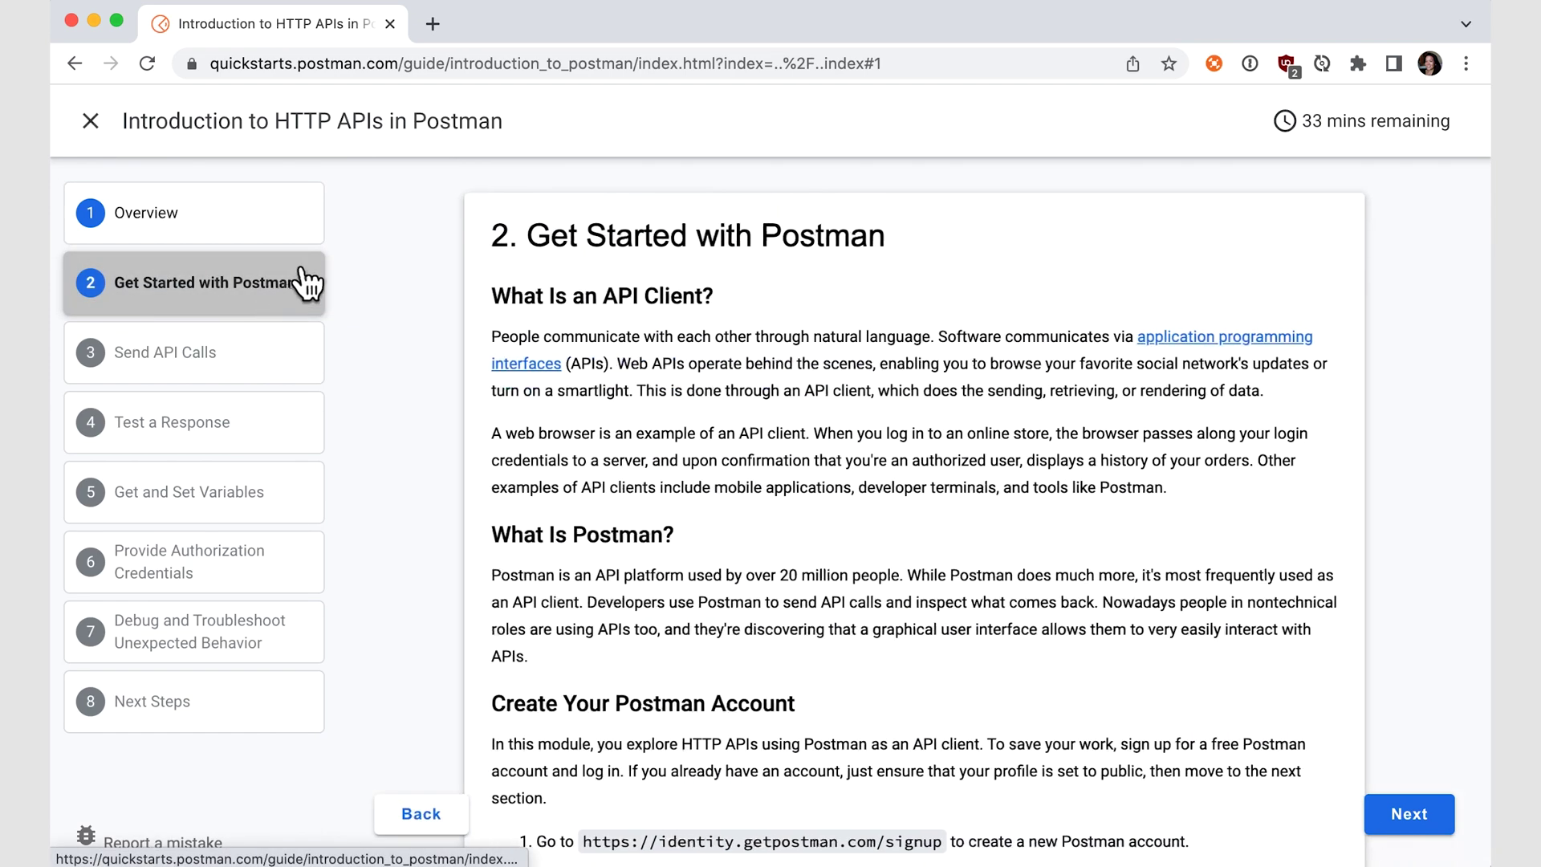
pyautogui.scroll(-2, 675, 389)
pyautogui.scroll(-3, 681, 395)
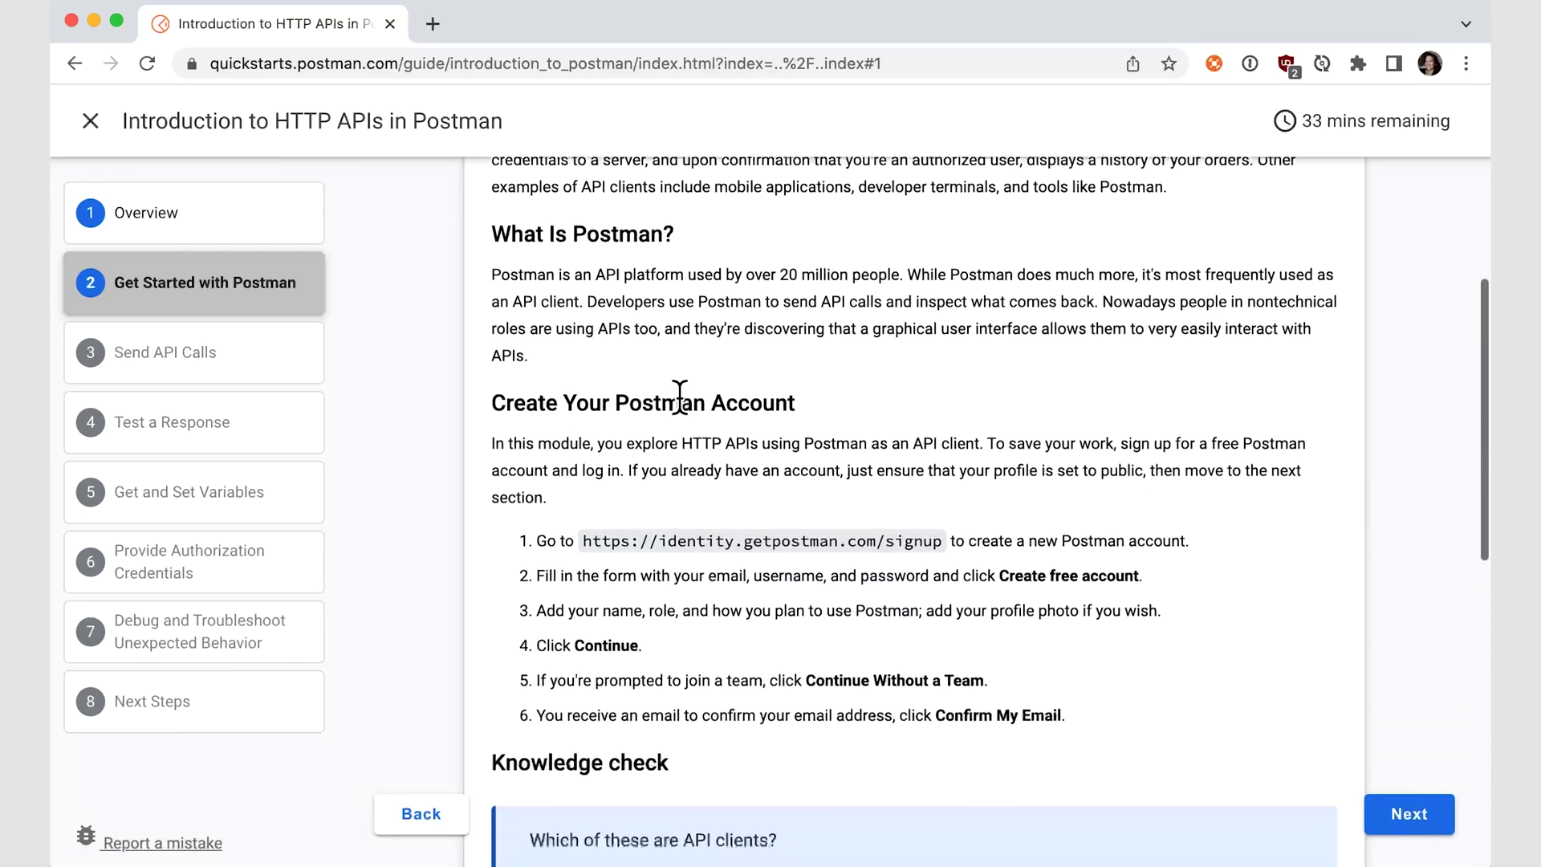
pyautogui.scroll(-2, 680, 394)
pyautogui.scroll(-1, 681, 393)
pyautogui.scroll(-2, 680, 393)
pyautogui.scroll(-2, 681, 394)
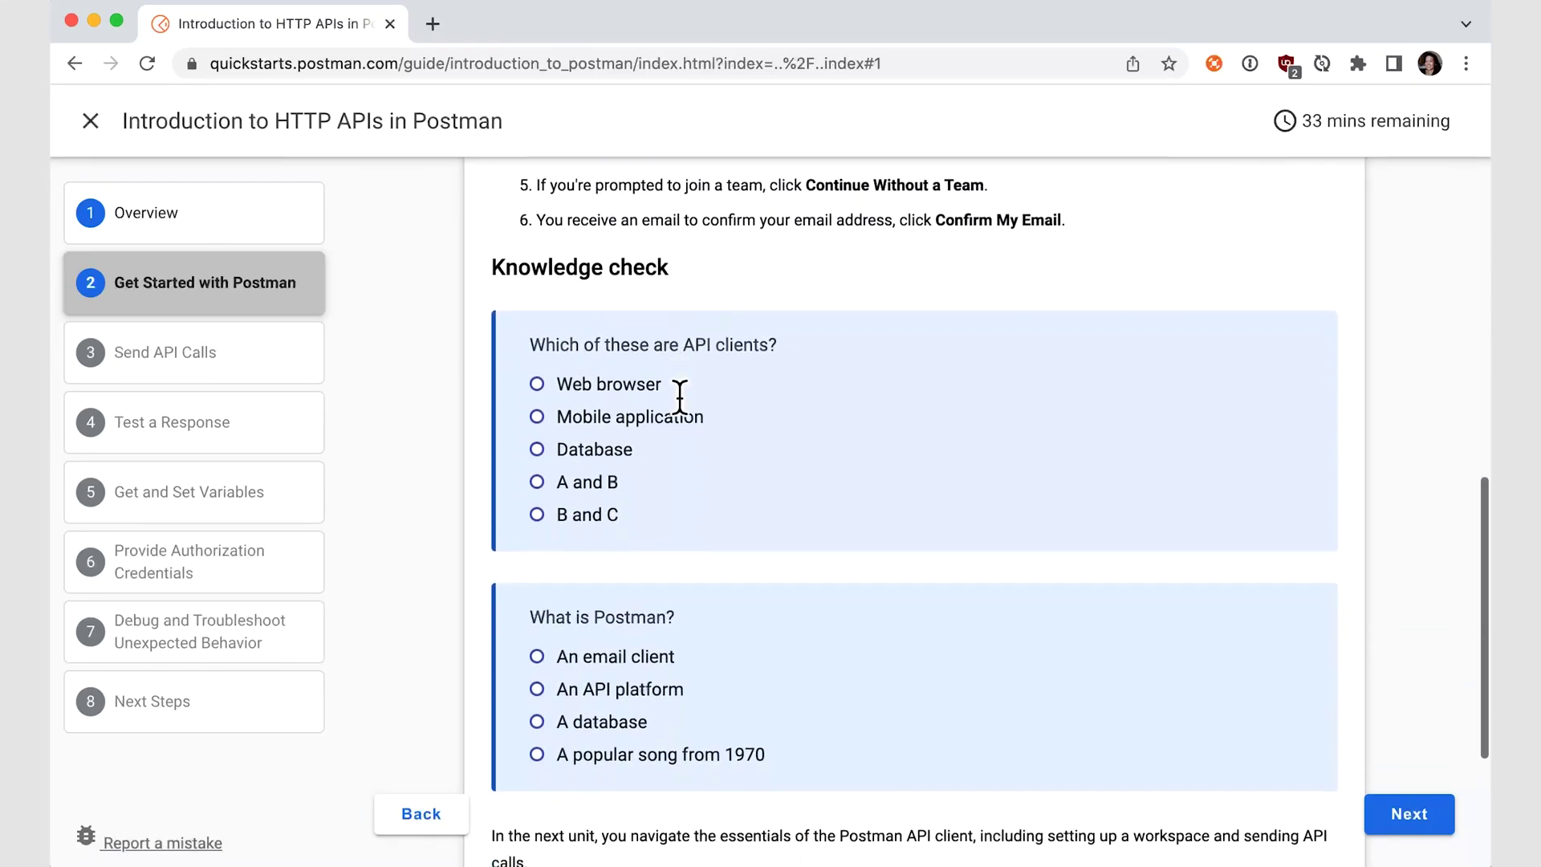
pyautogui.scroll(-1, 679, 394)
pyautogui.scroll(-1, 679, 395)
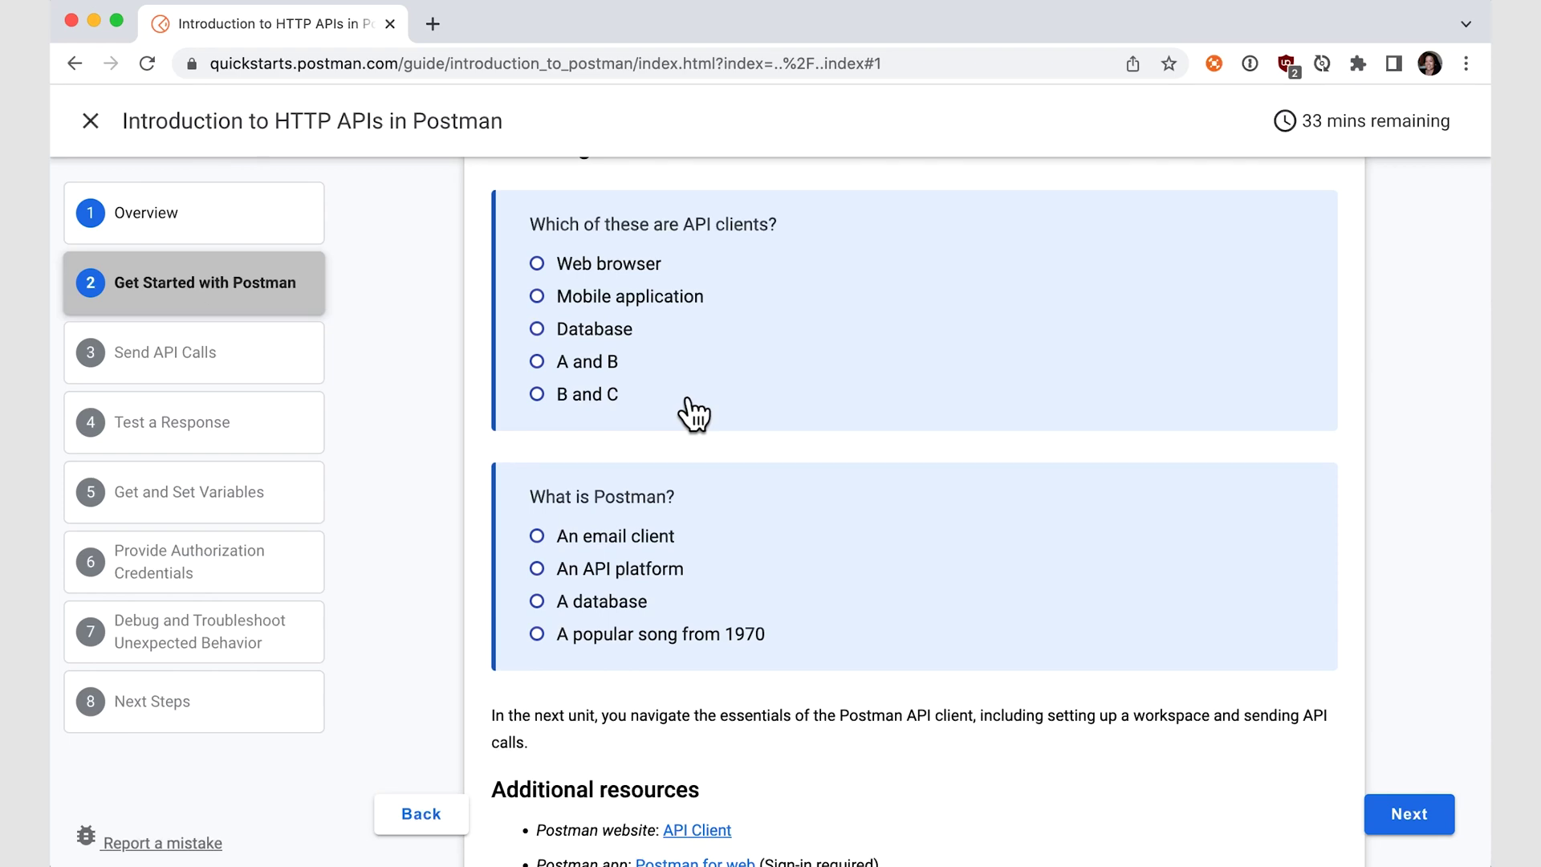
pyautogui.scroll(2, 694, 412)
pyautogui.scroll(2, 686, 404)
pyautogui.scroll(3, 681, 398)
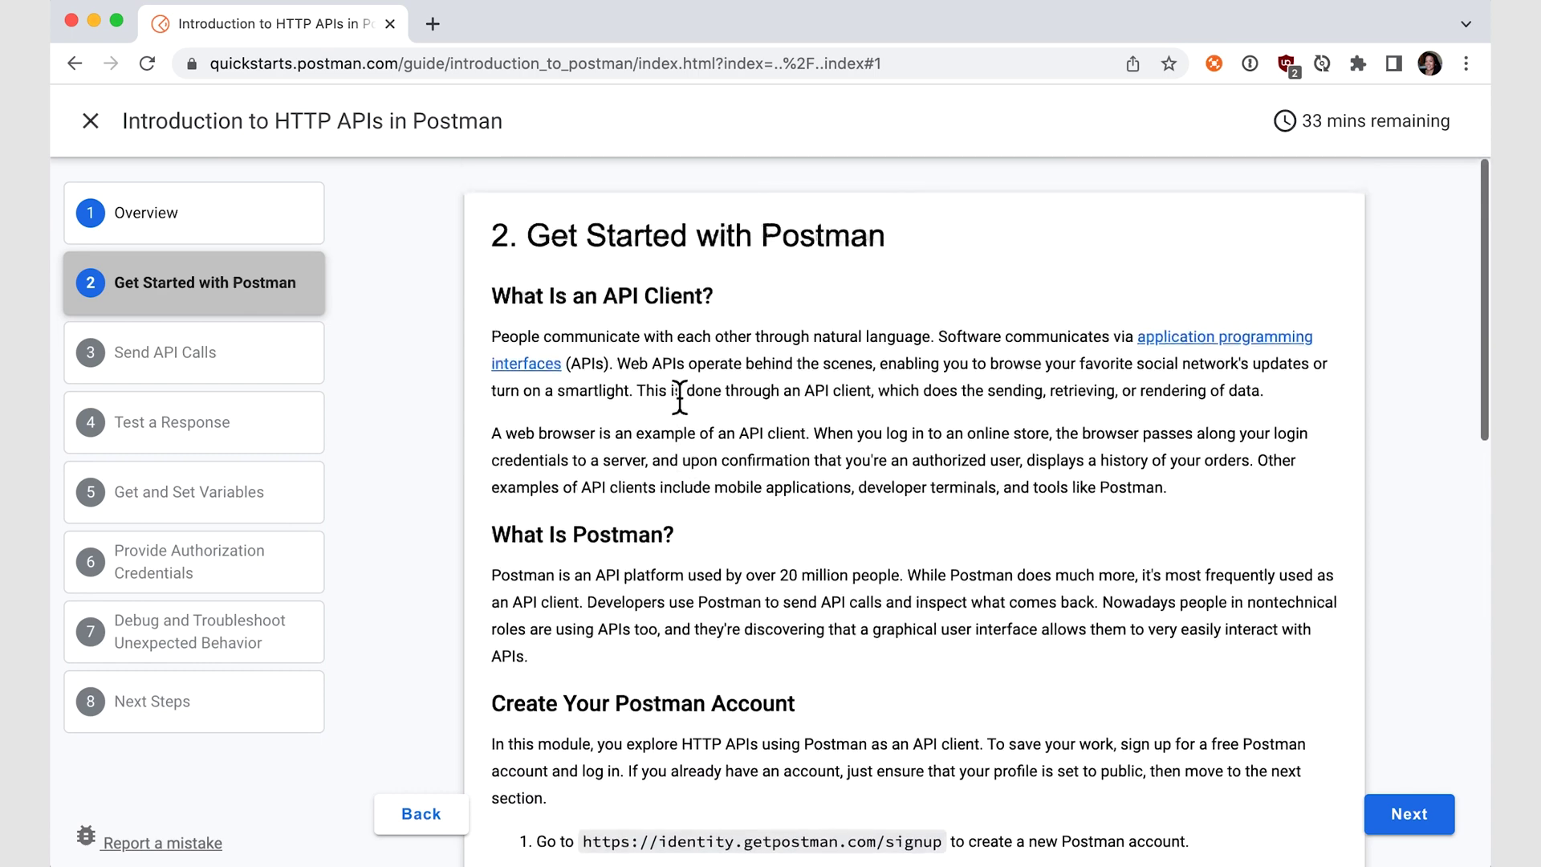
# Step: Close the HTTP APIs tutorial to land back on the quickstarts home page
pyautogui.click(90, 120)
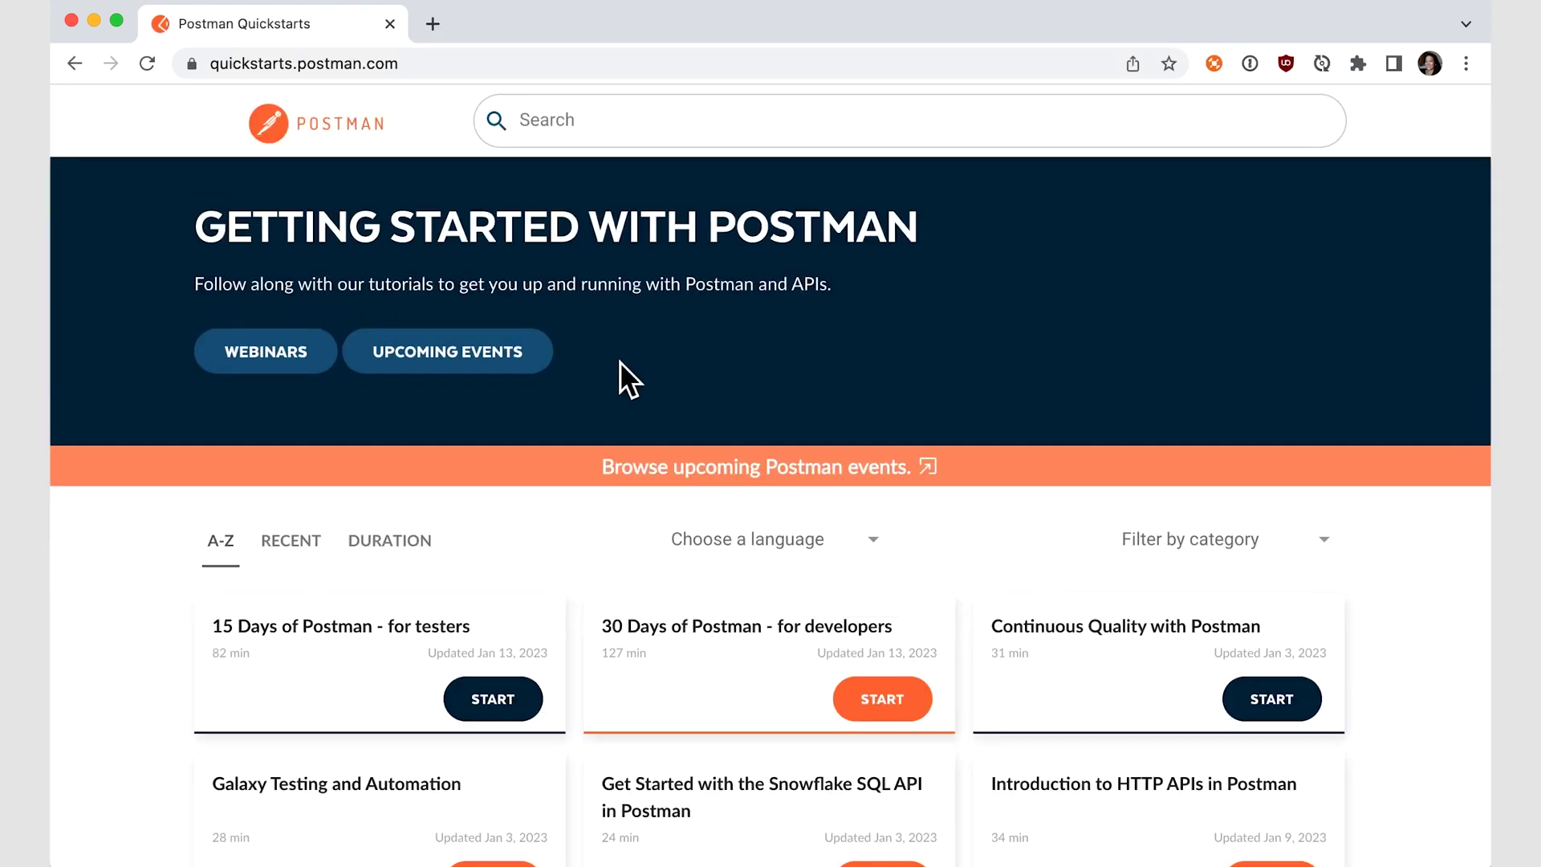
pyautogui.scroll(-2, 621, 361)
pyautogui.scroll(-1, 620, 365)
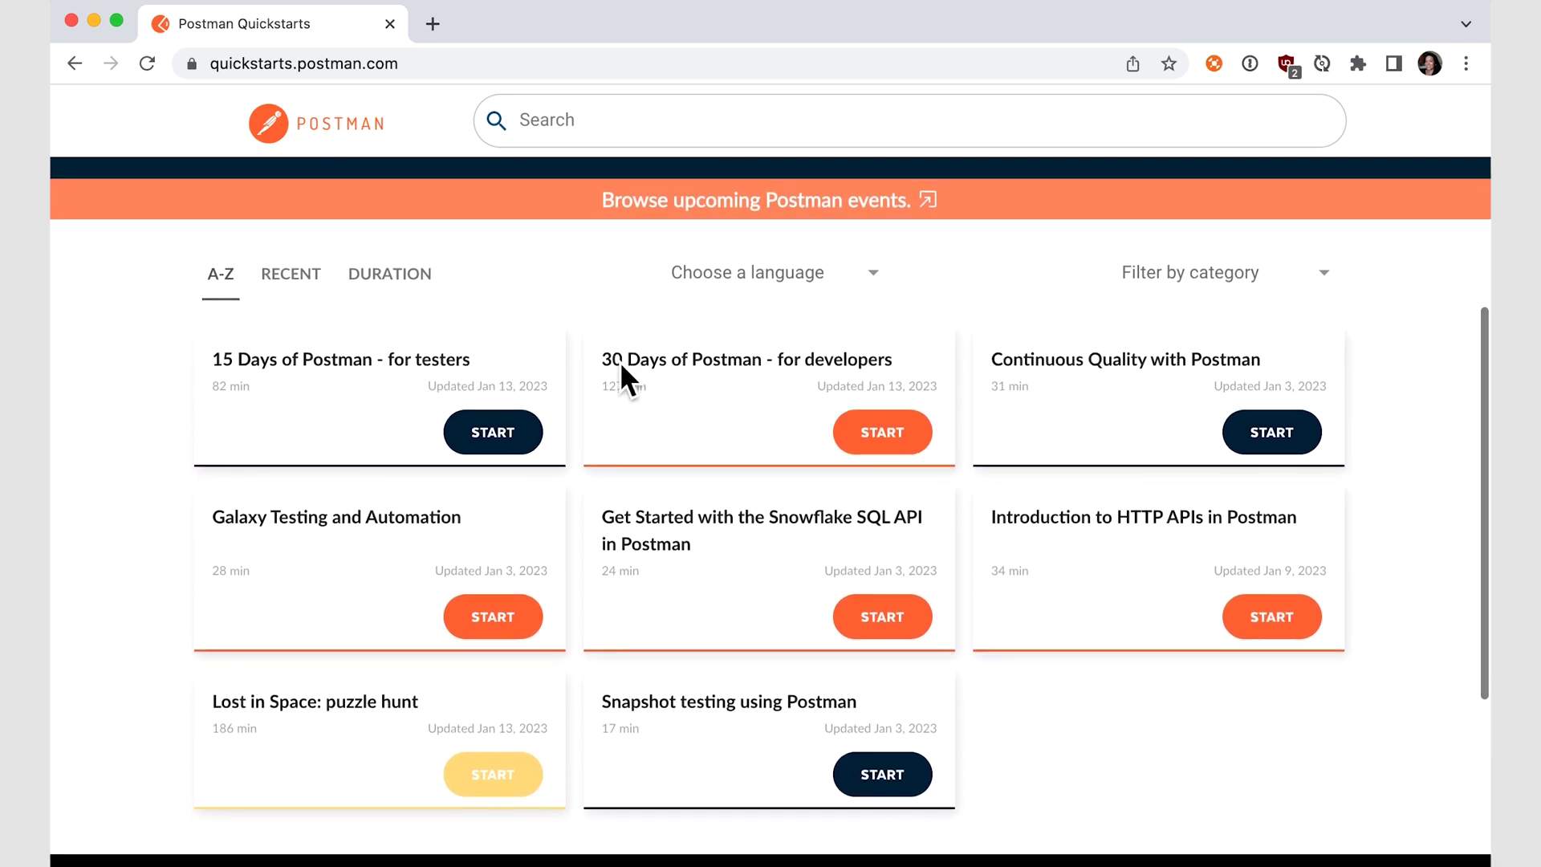
# Step: Open the Galaxy Testing and Automation tutorial and jump to its Fork the collection step
pyautogui.click(359, 545)
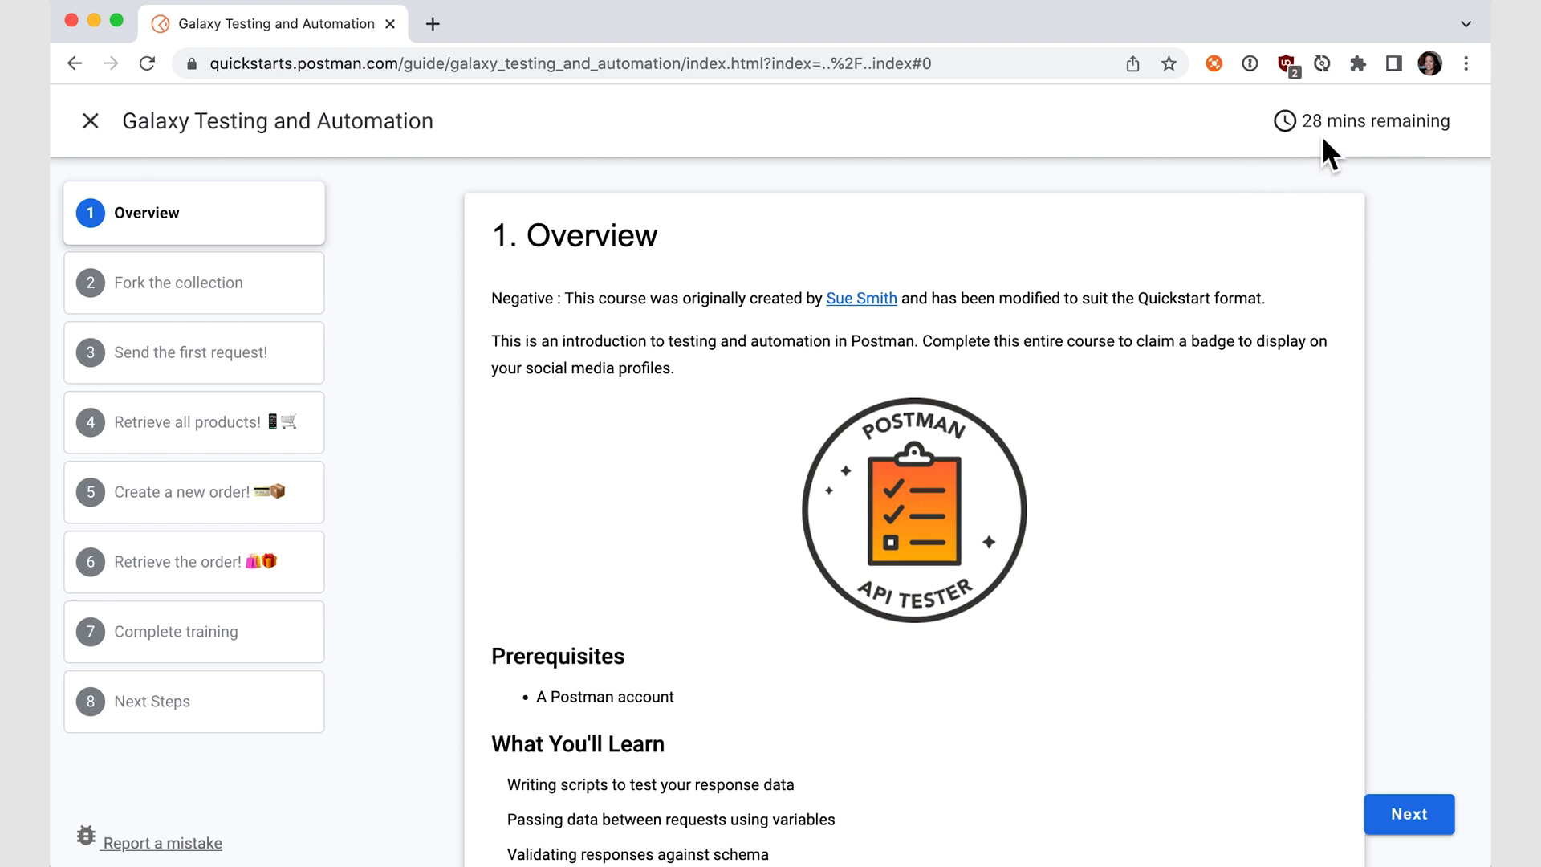
pyautogui.scroll(-1, 1120, 438)
pyautogui.scroll(-2, 1120, 437)
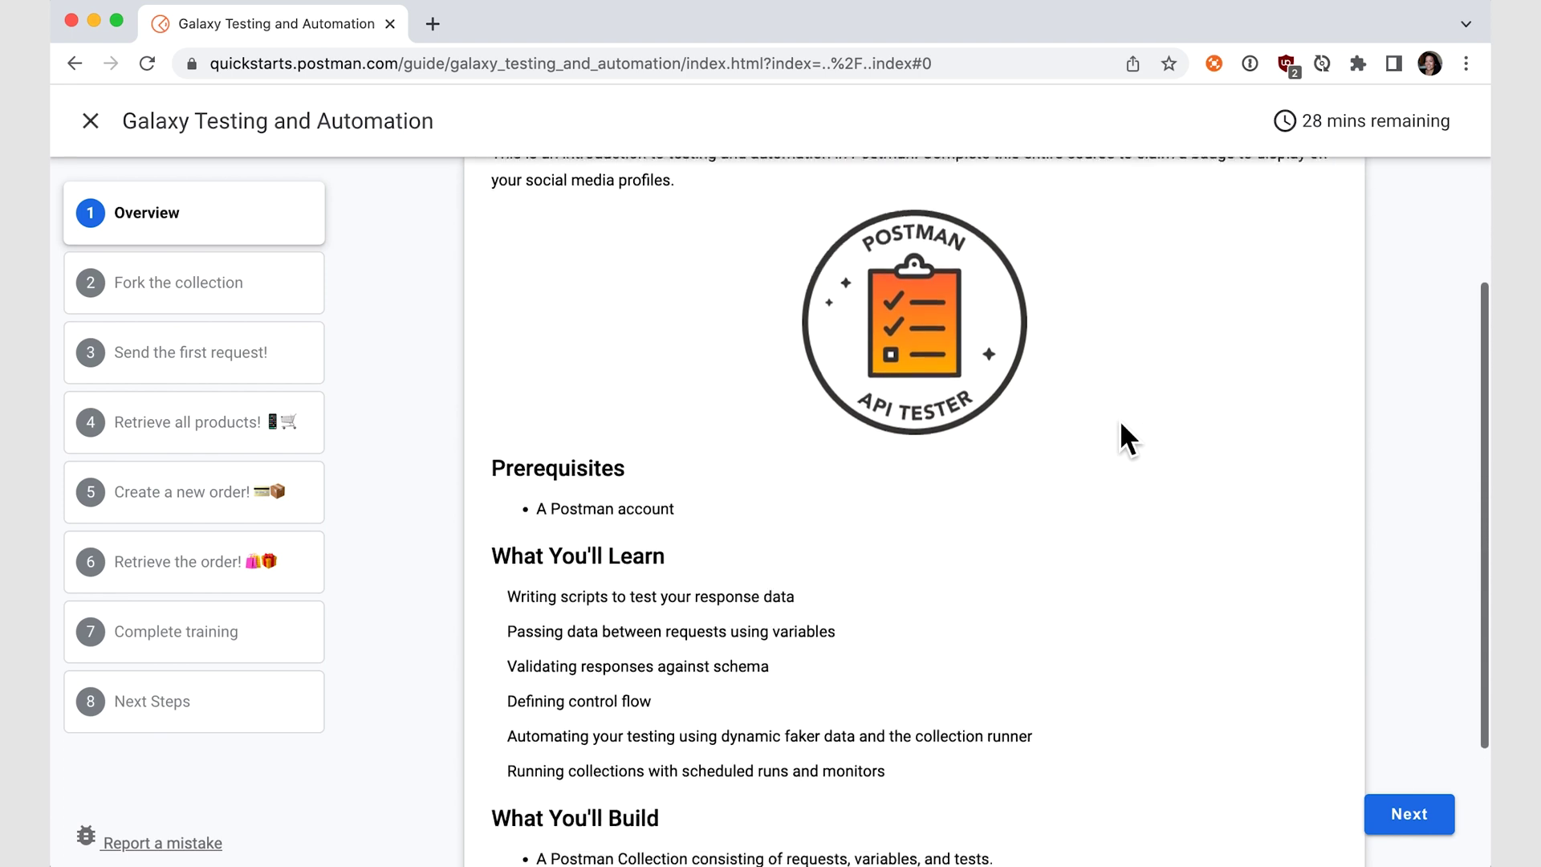
pyautogui.scroll(-2, 1120, 437)
pyautogui.scroll(1, 1120, 425)
pyautogui.scroll(2, 1120, 425)
pyautogui.scroll(2, 1120, 425)
pyautogui.scroll(1, 1122, 424)
pyautogui.scroll(1, 1121, 424)
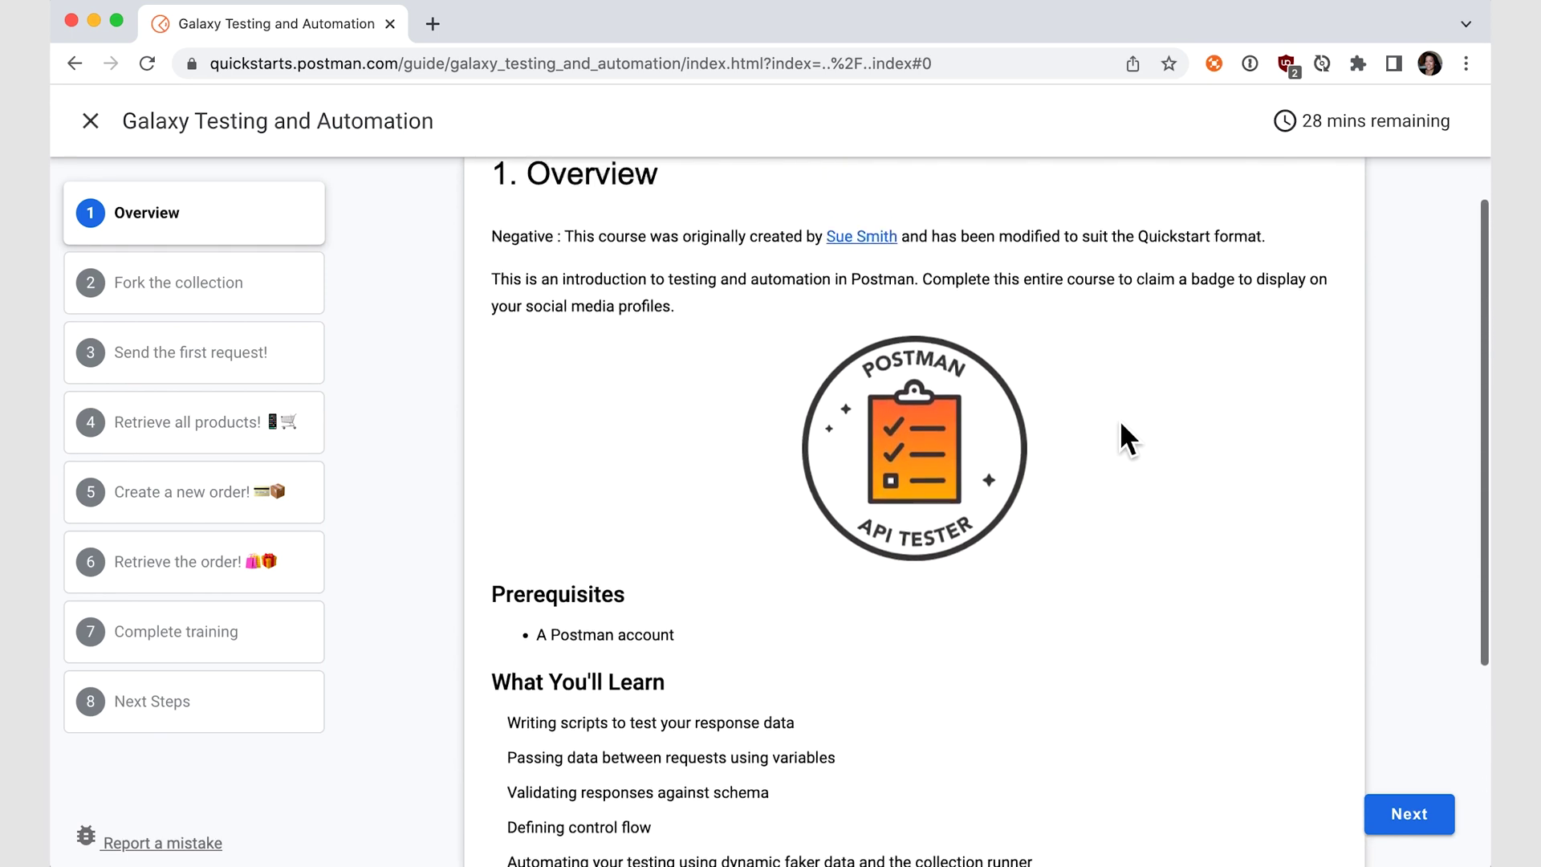
pyautogui.scroll(1, 1121, 424)
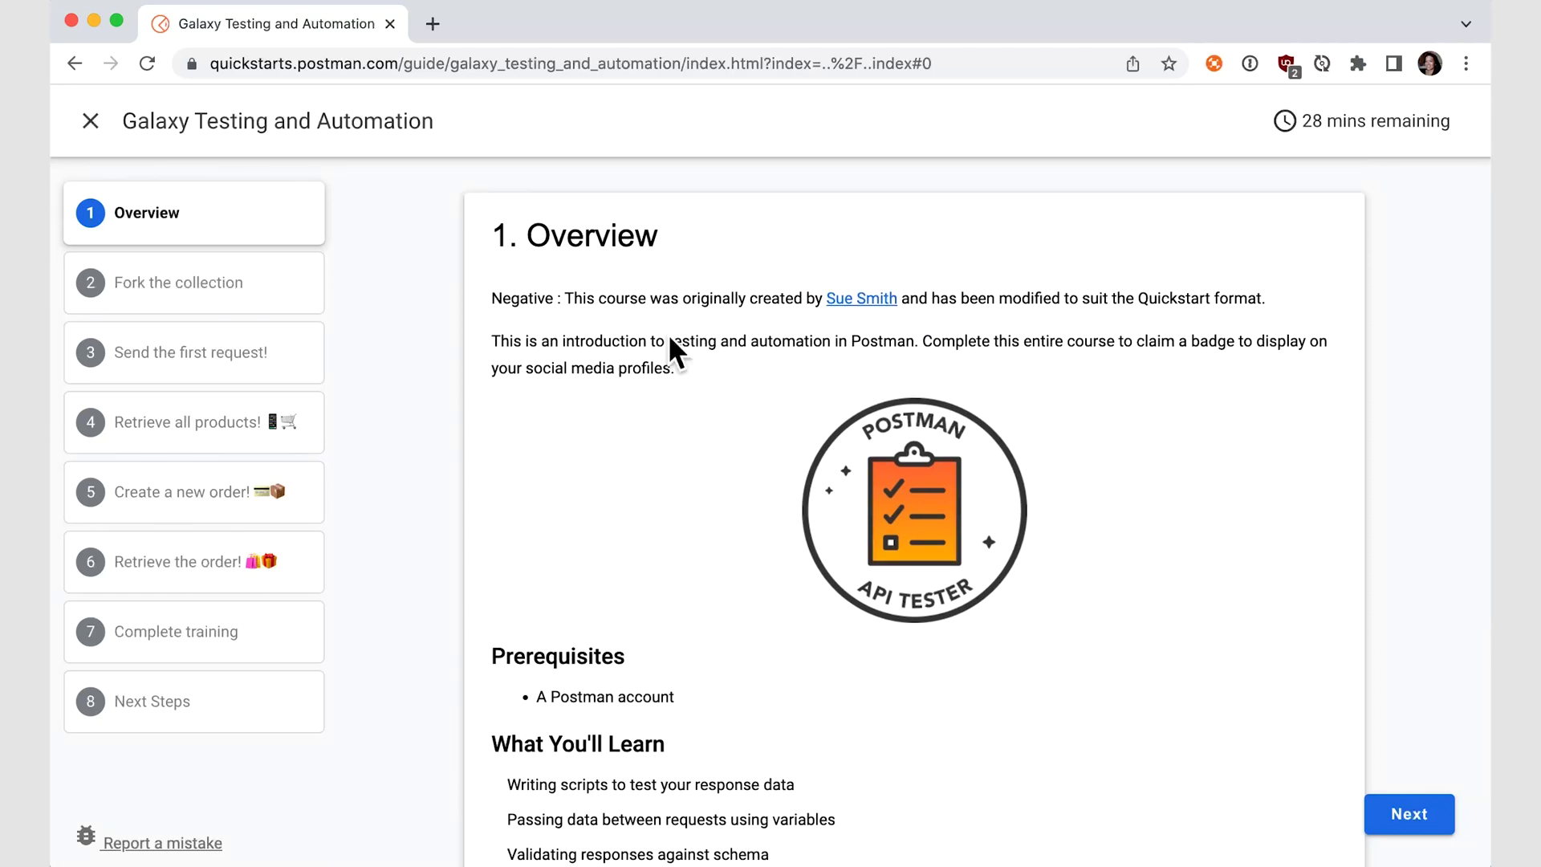
pyautogui.click(267, 309)
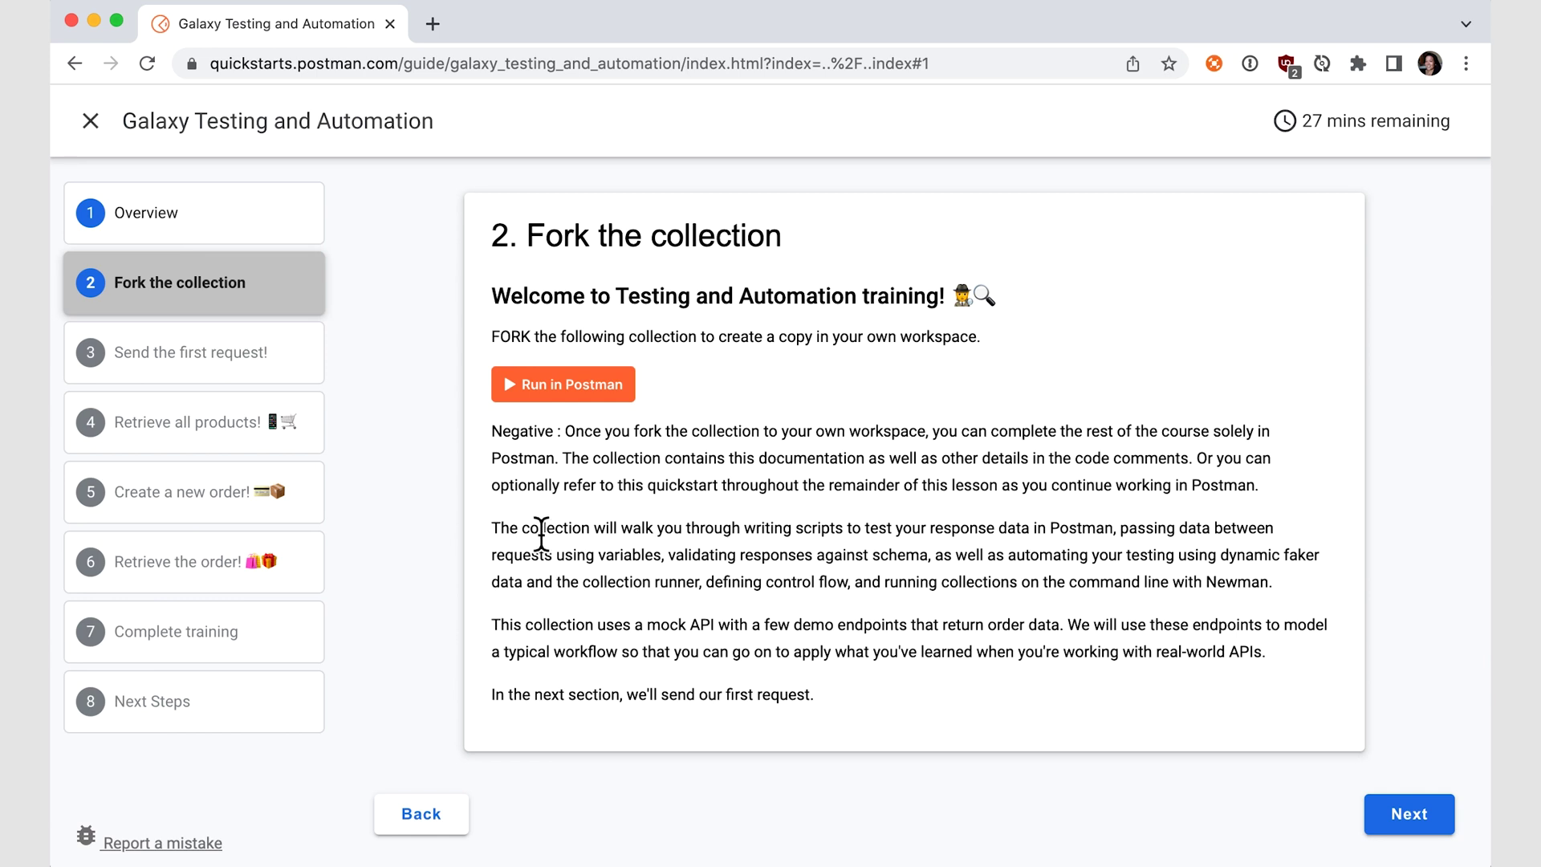
# Step: Run in Postman and fork Galaxy Testing and Automation into the What's New in Postman workspace
pyautogui.click(565, 401)
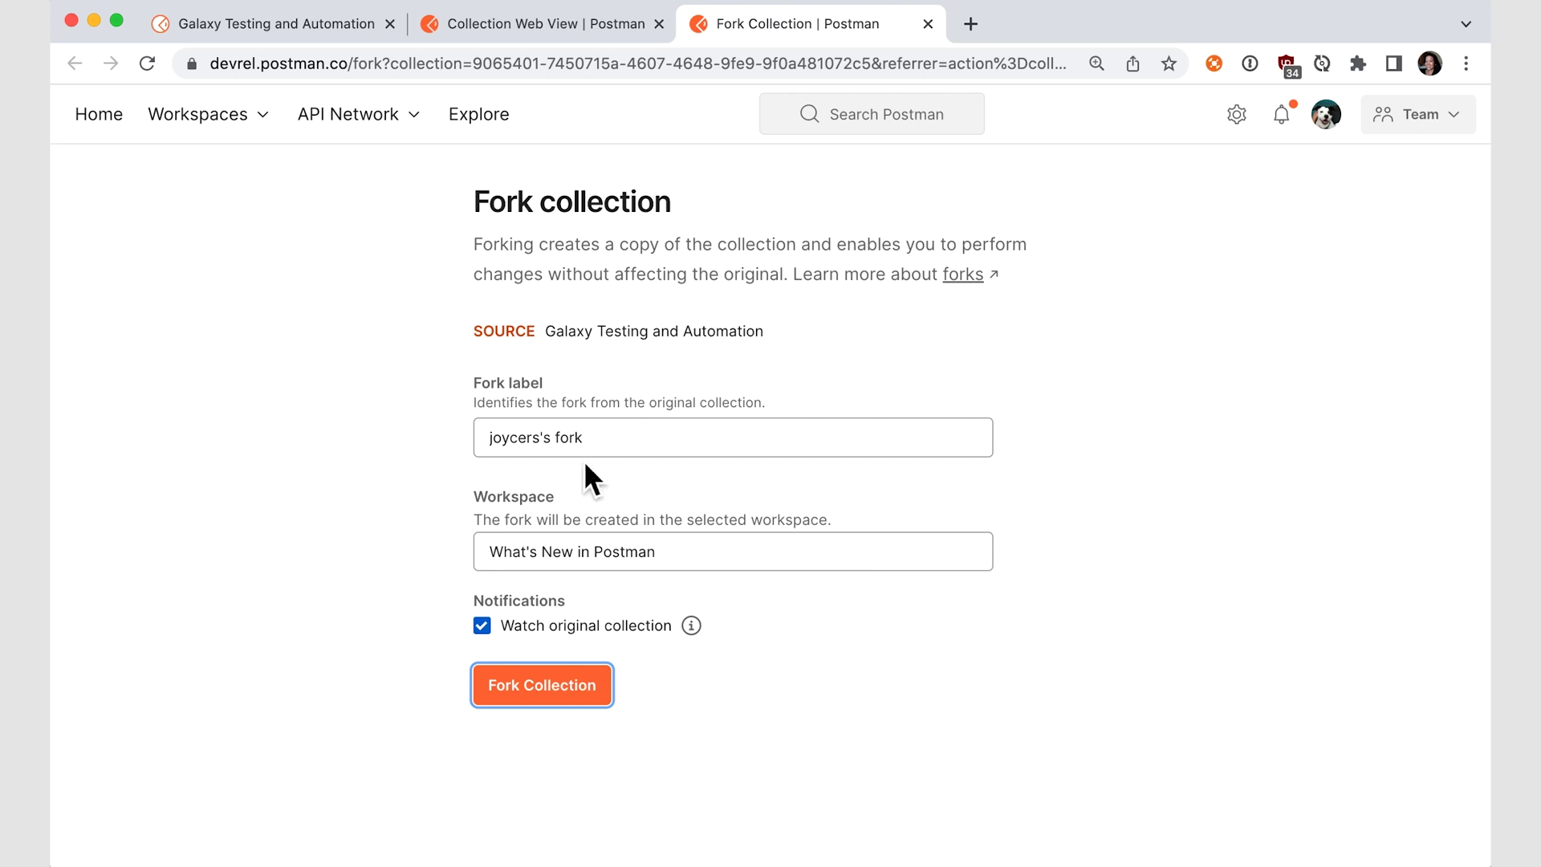
pyautogui.click(561, 693)
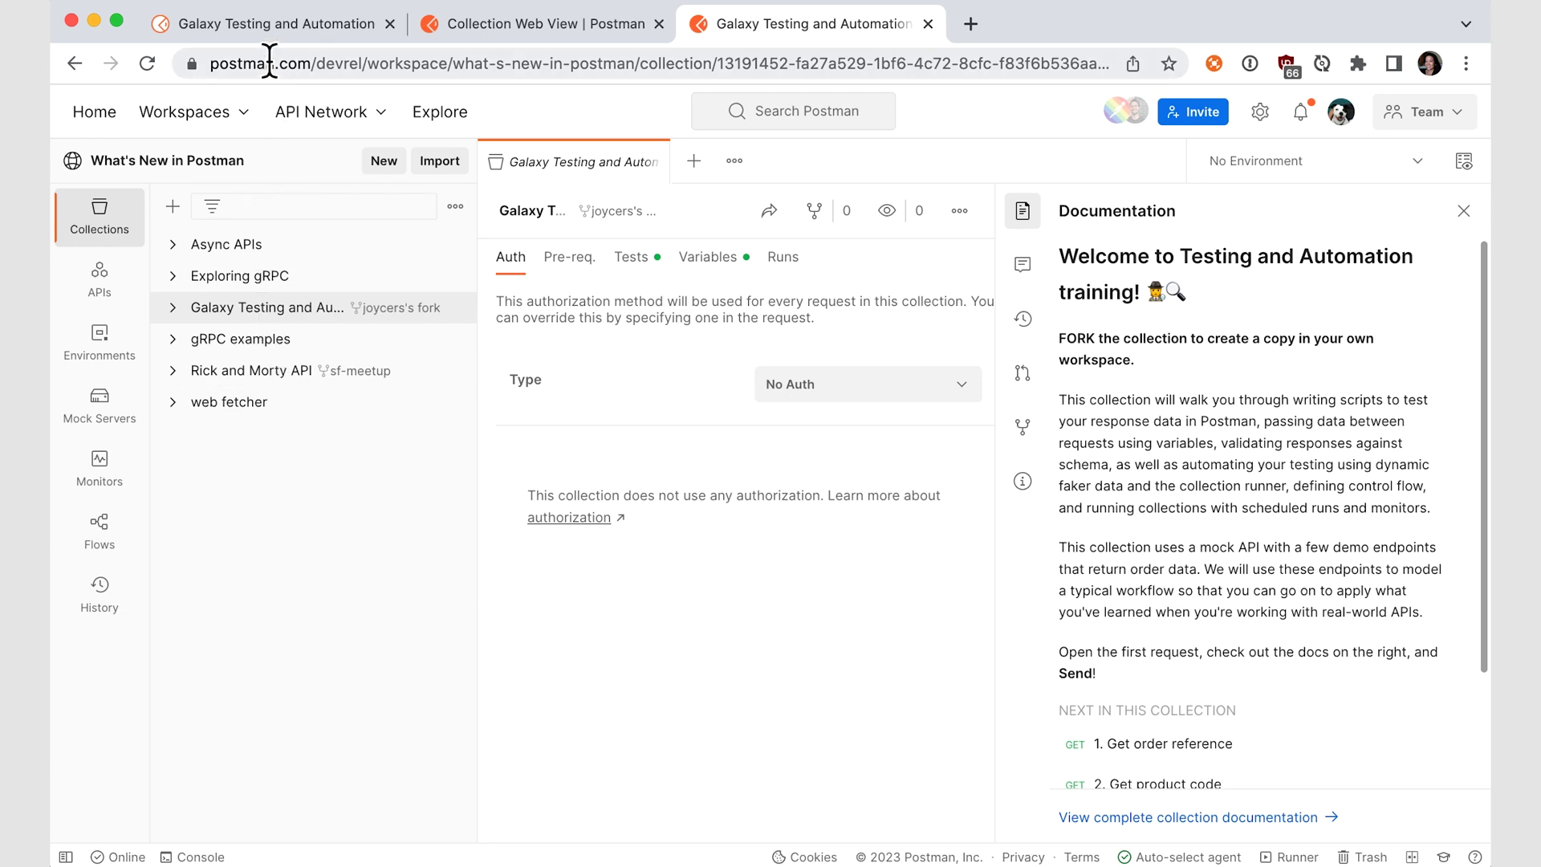
# Step: Switch browser tabs to view the forked collection, then return to the Galaxy tutorial tab
pyautogui.click(273, 27)
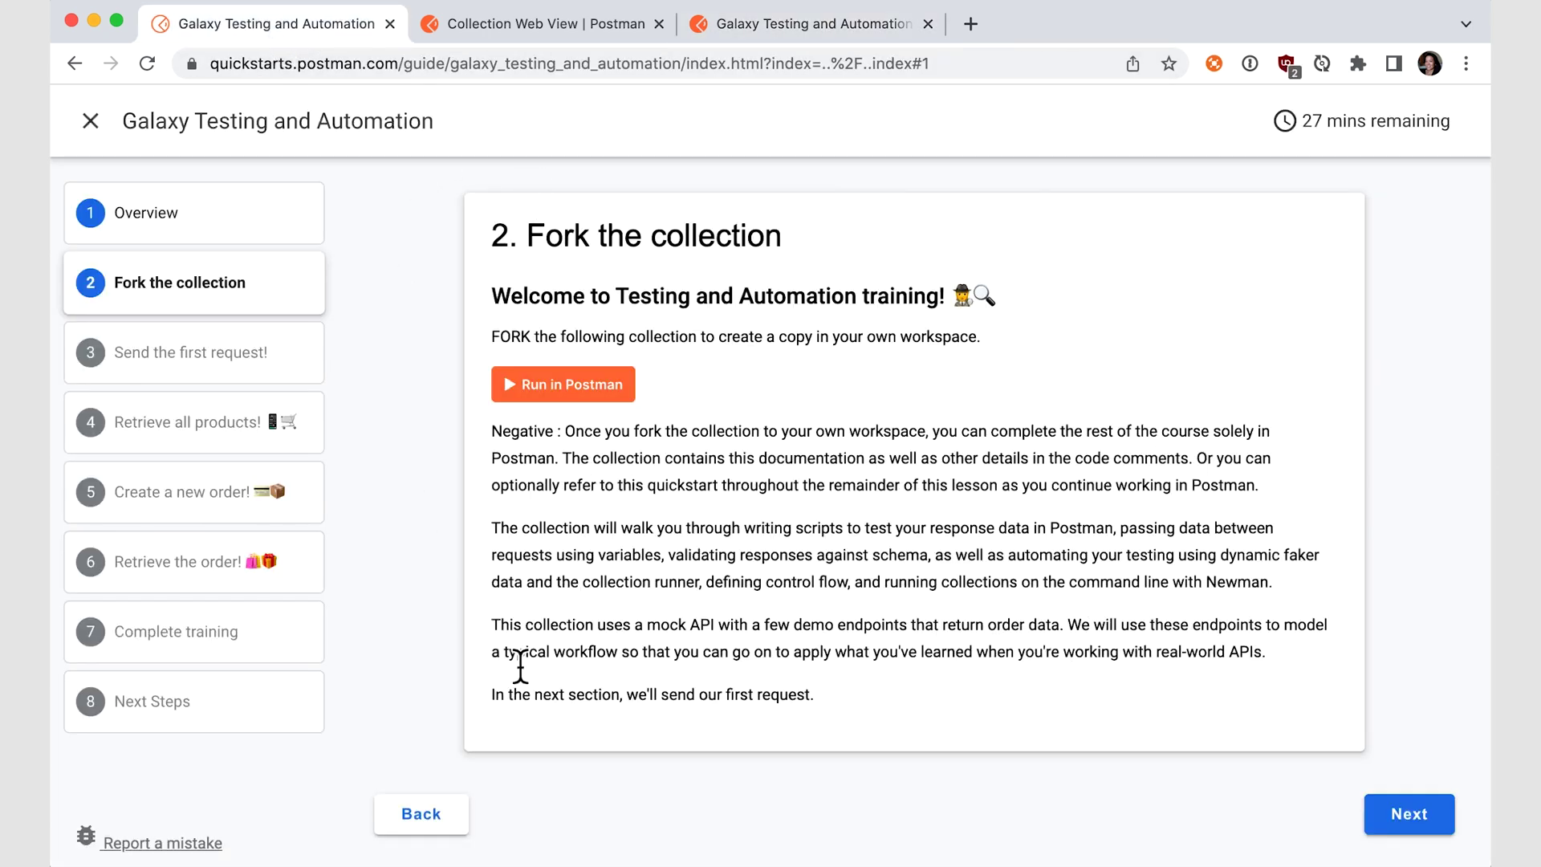
pyautogui.click(790, 27)
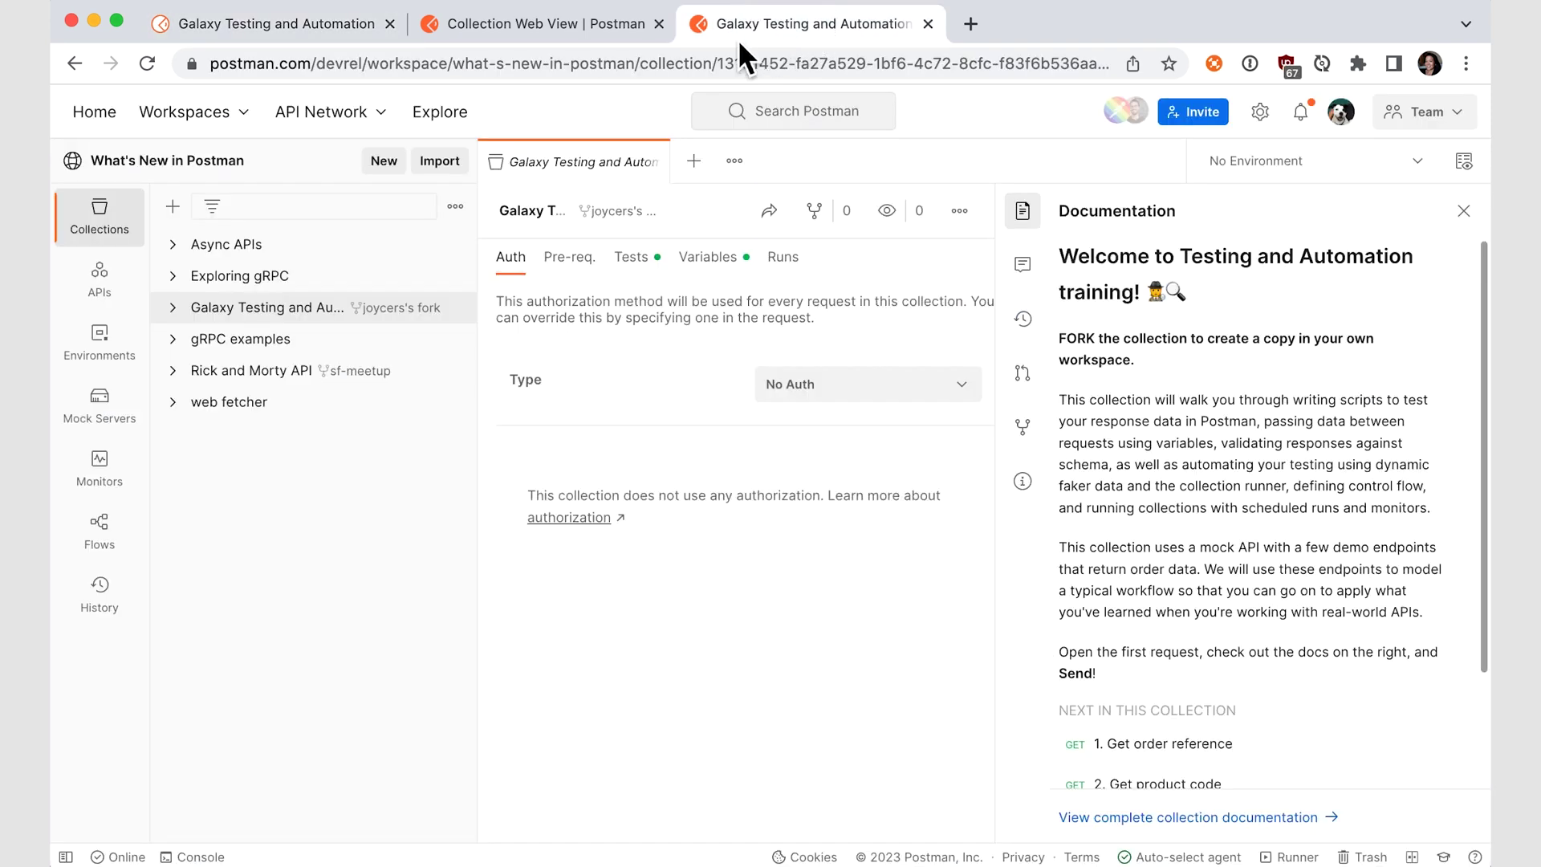
pyautogui.click(294, 34)
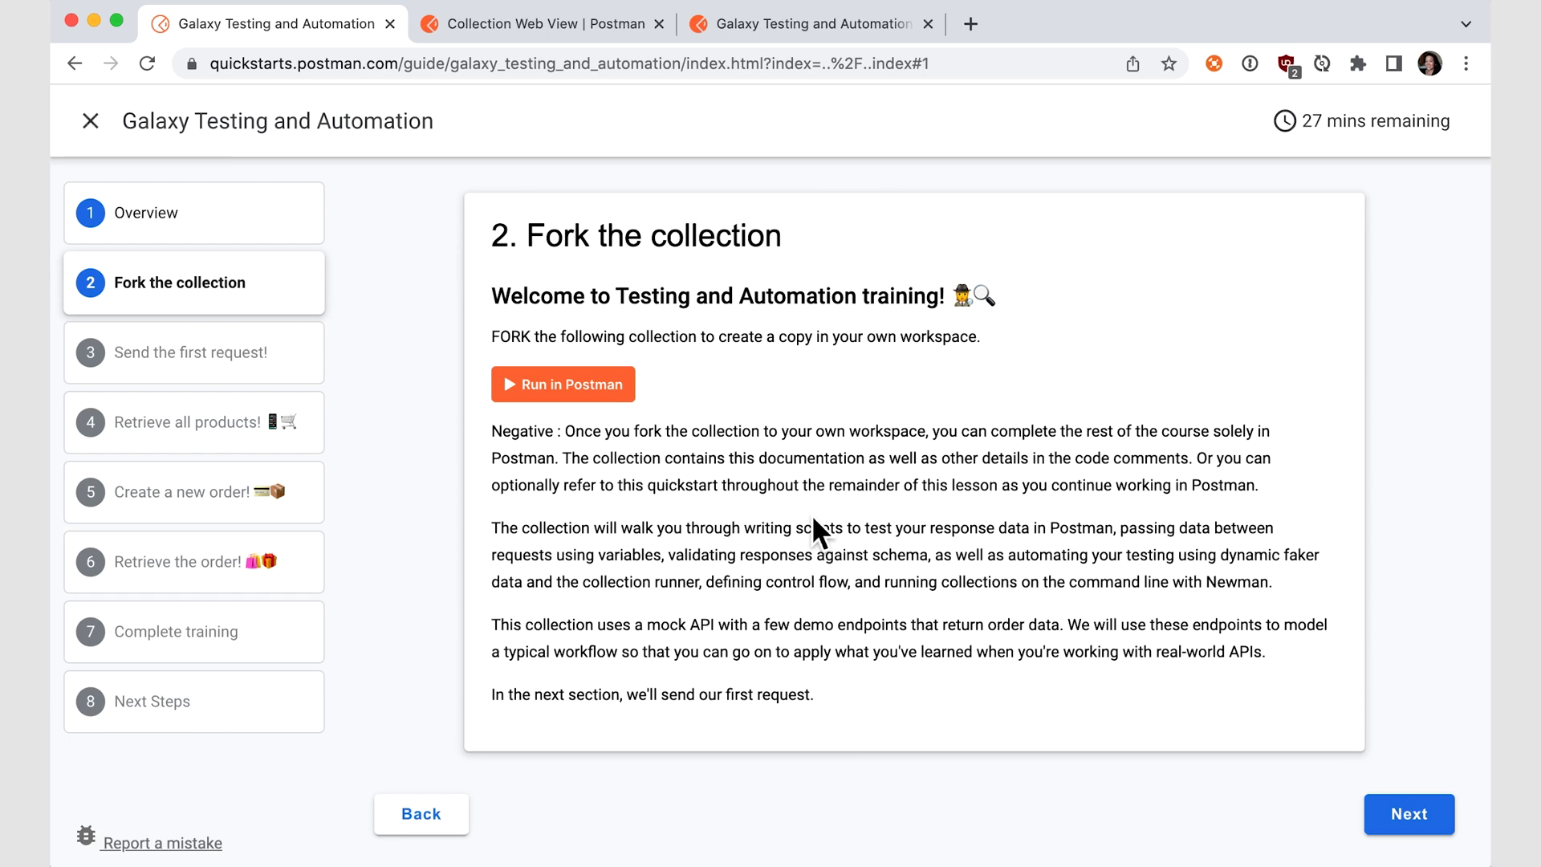
# Step: Close the Galaxy Testing tutorial to show the home page's tutorial cards
pyautogui.click(91, 120)
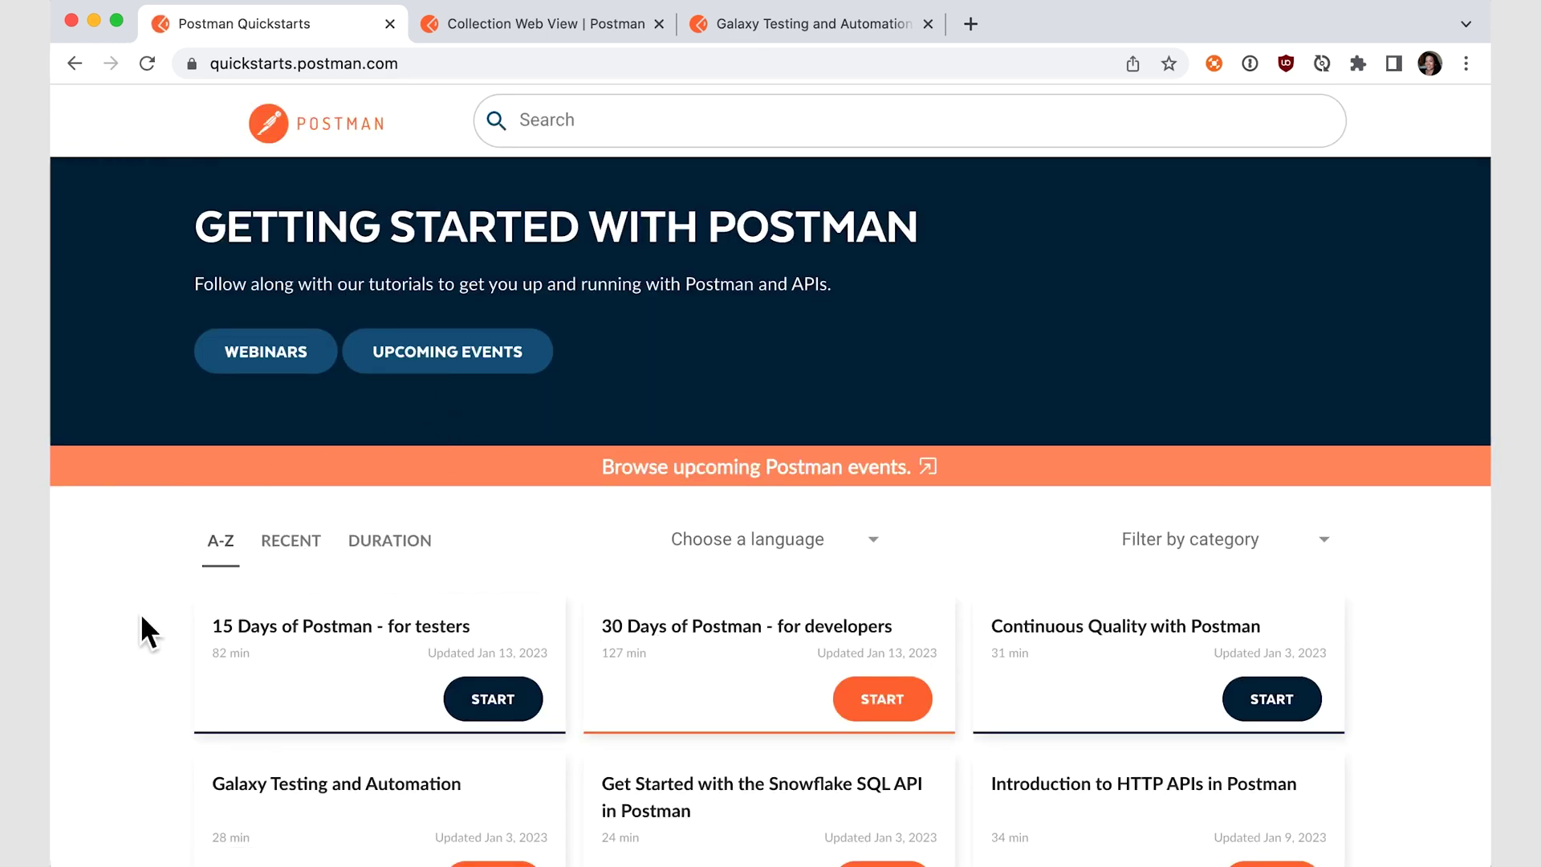
pyautogui.scroll(-3, 142, 617)
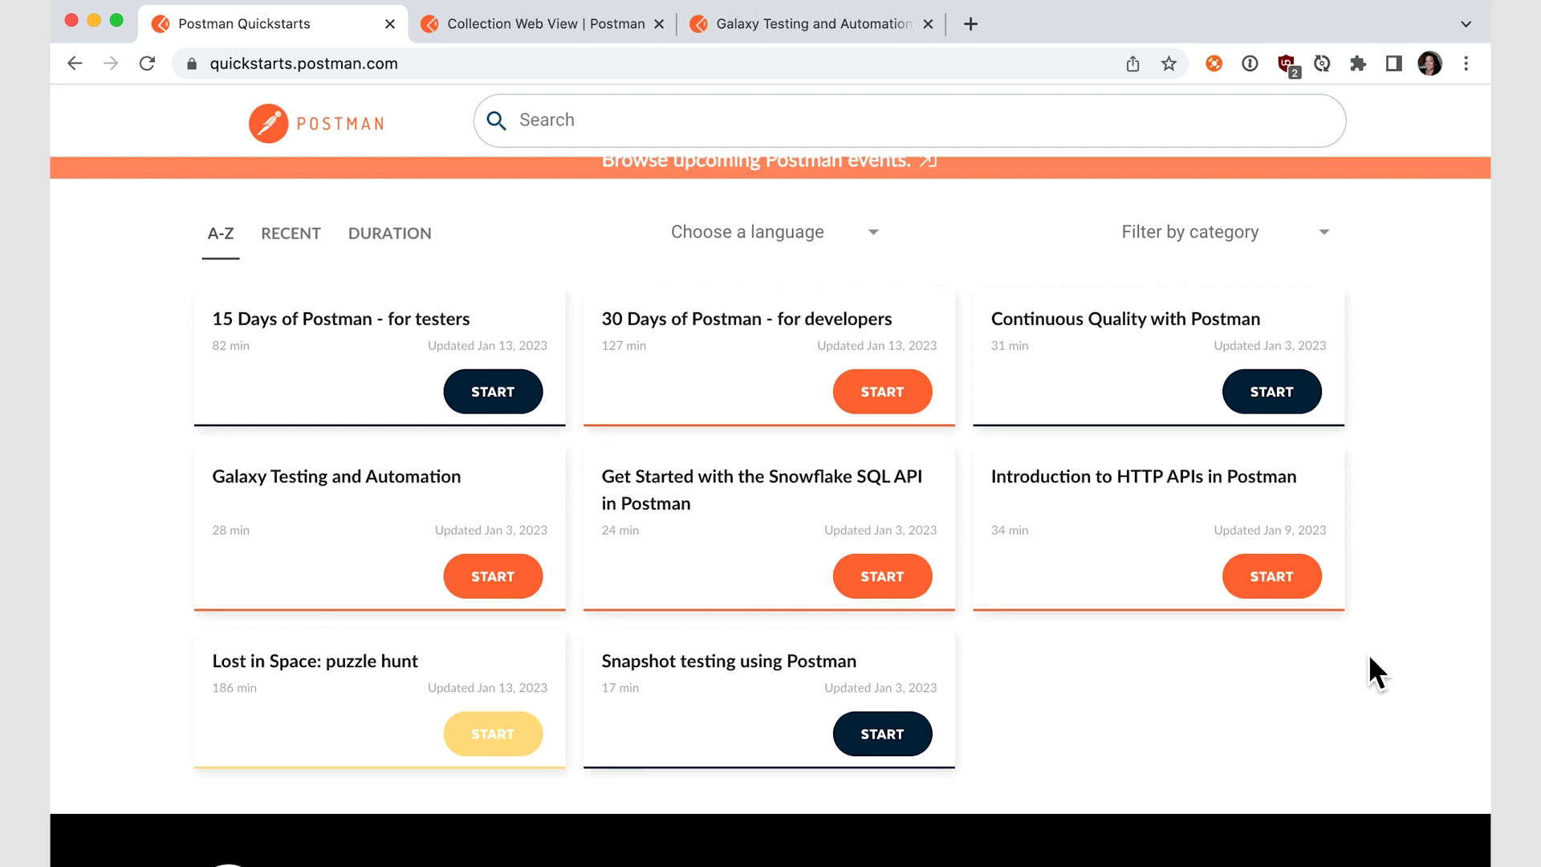
pyautogui.scroll(2, 1370, 658)
pyautogui.scroll(3, 1369, 657)
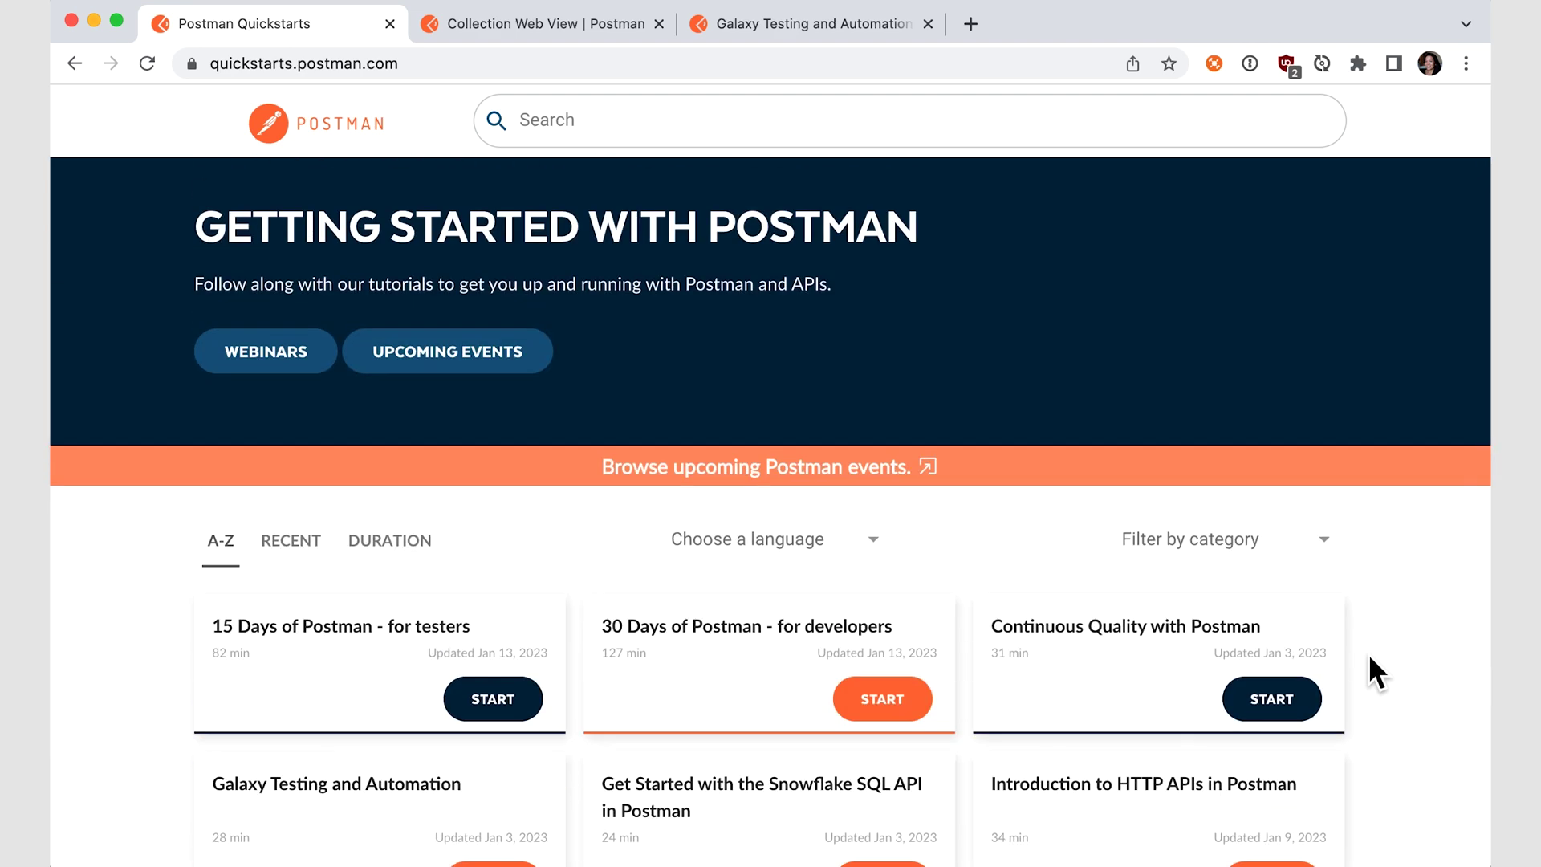